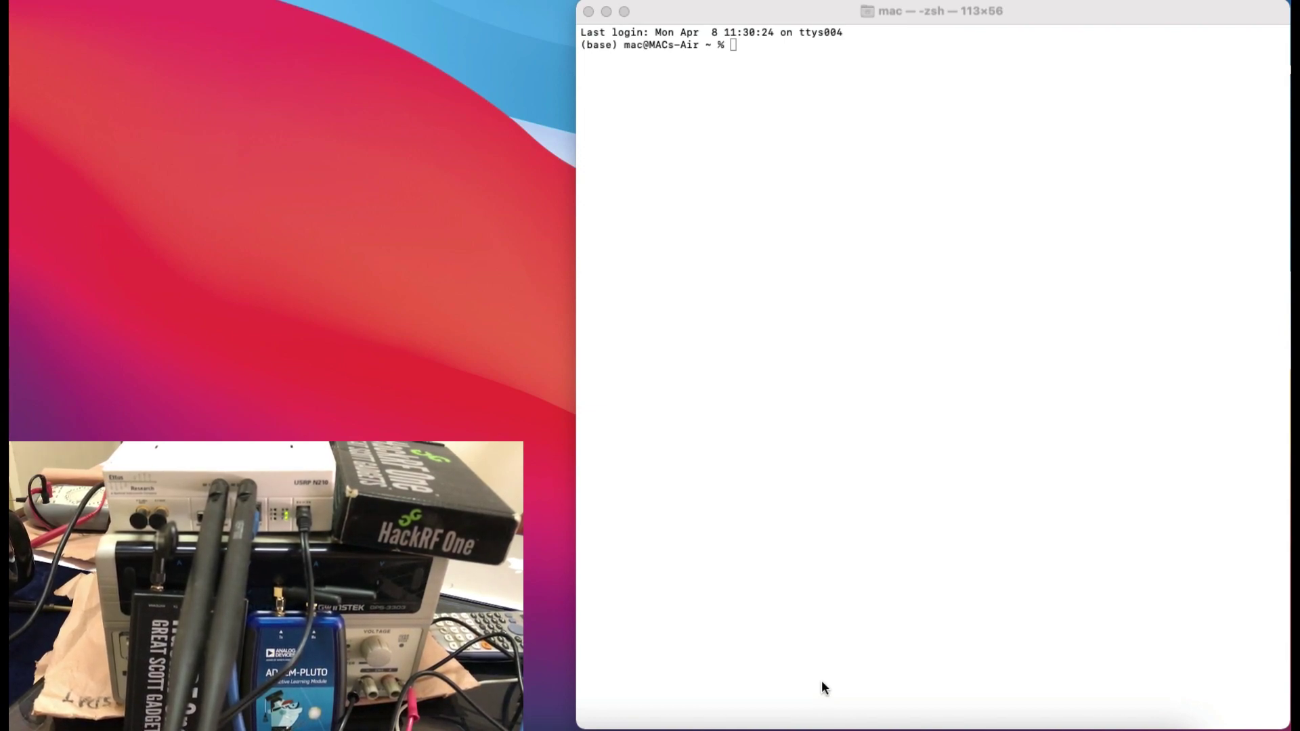
Focus the Terminal window to launch gqrx from the prompt
left_click(739, 191)
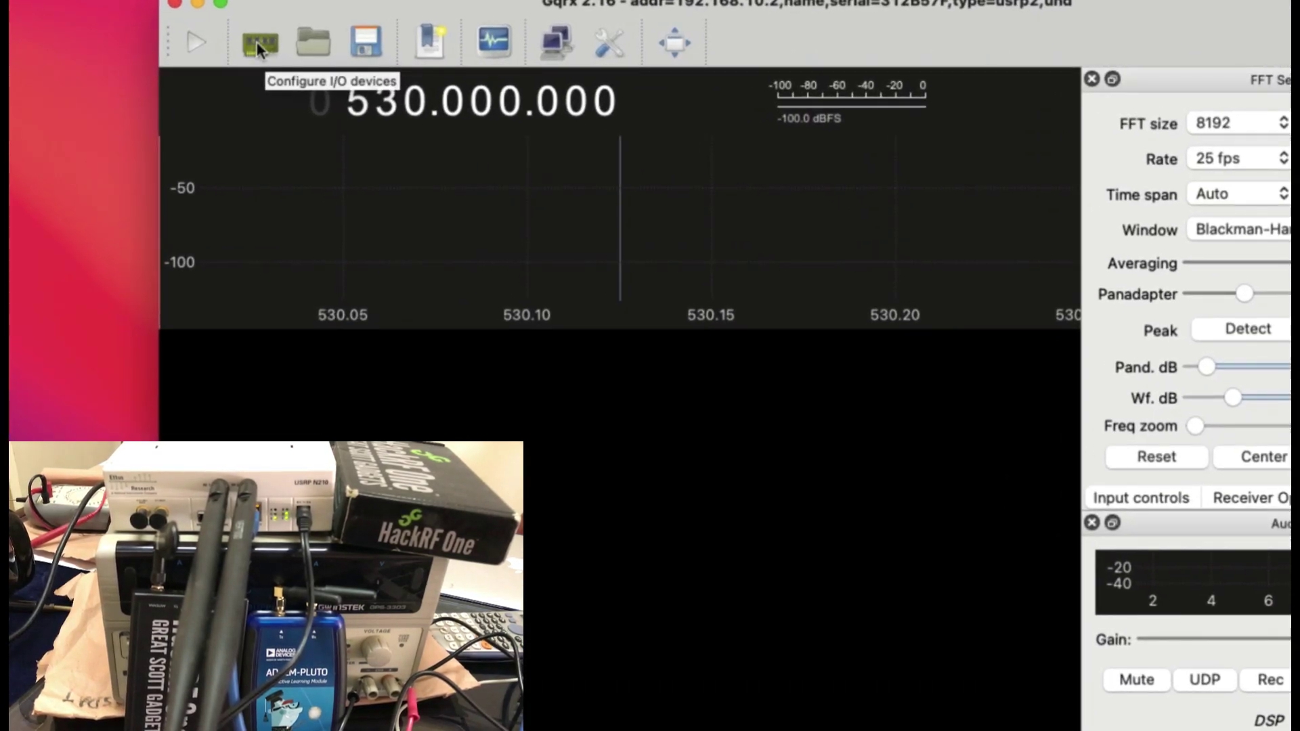
left_click(262, 44)
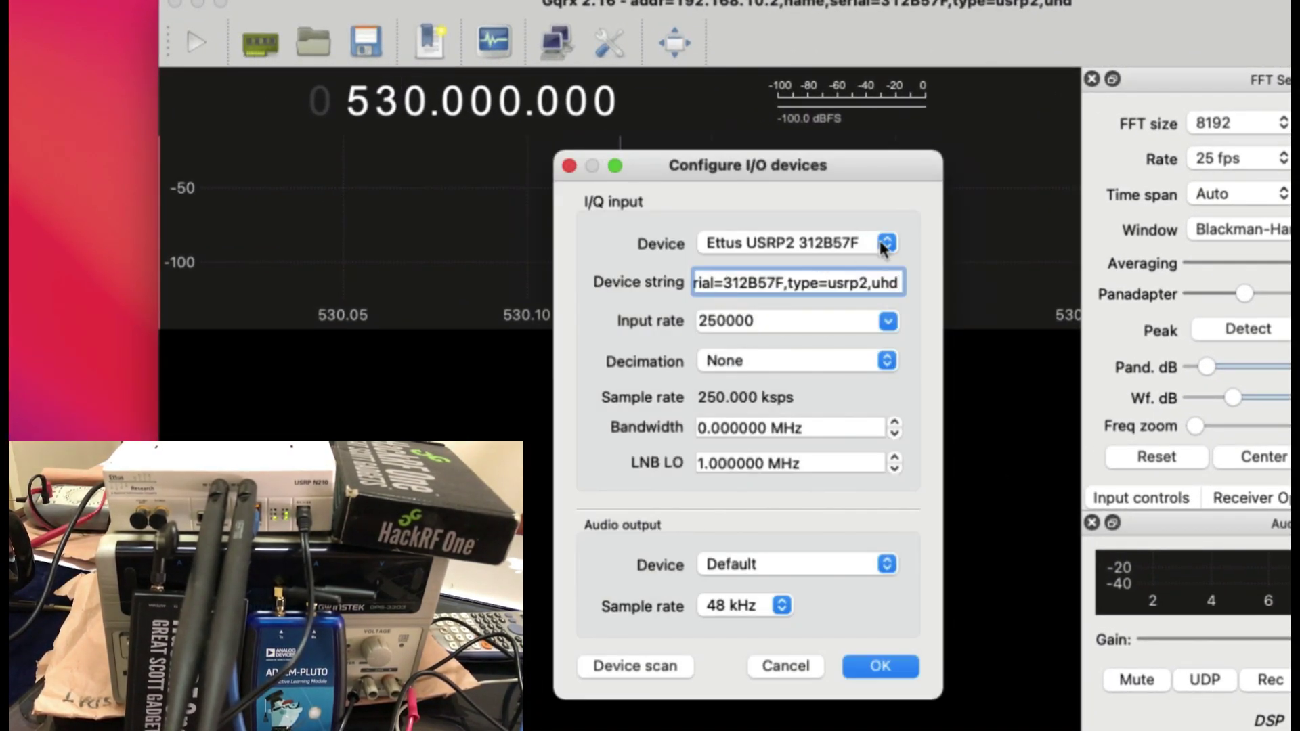
left_click(887, 249)
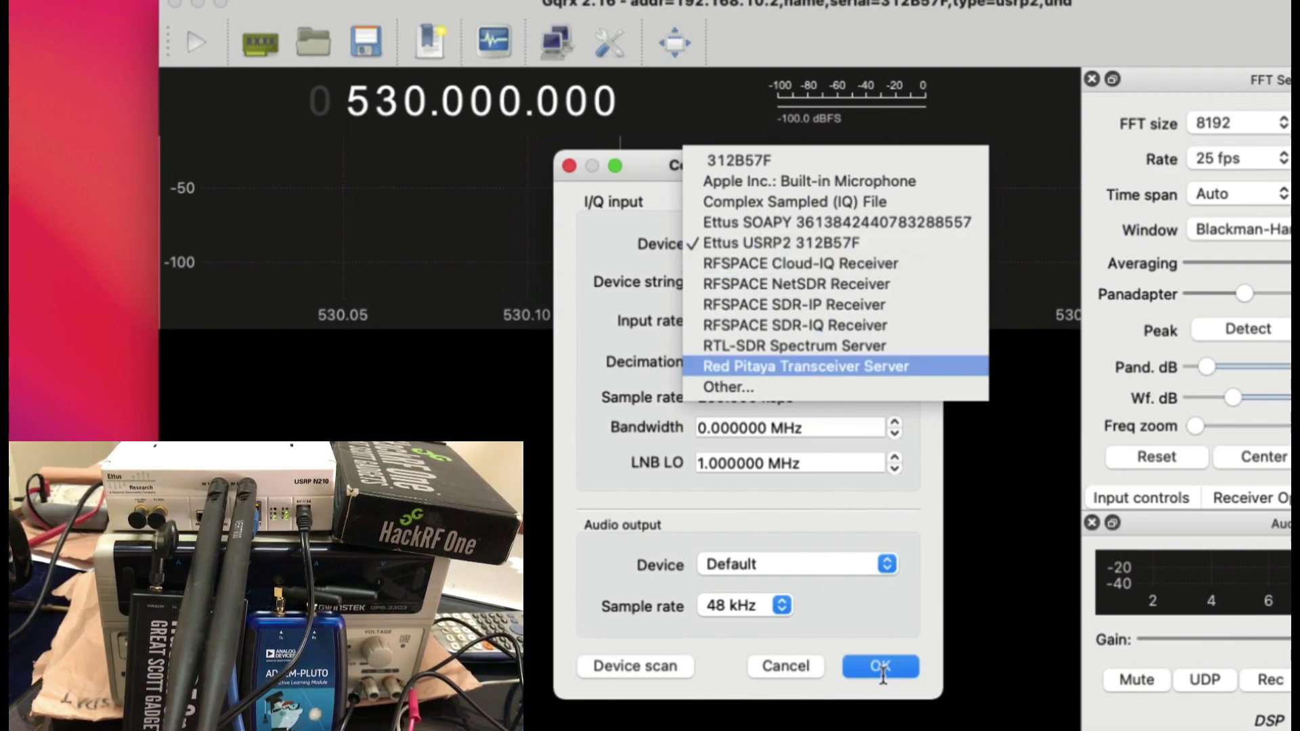
left_click(882, 672)
Accept the USRP device settings, shift the Gqrx window left, and start DSP
left_click(880, 668)
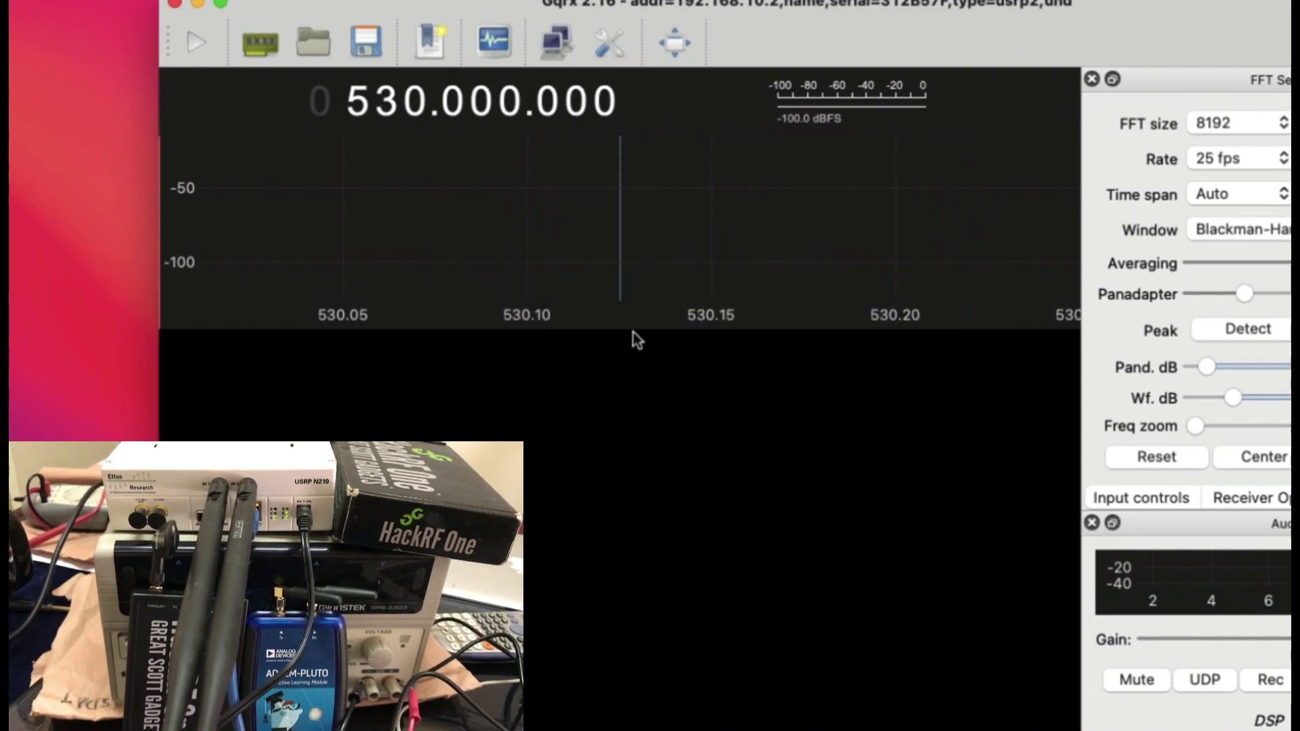
mouse_move(632, 332)
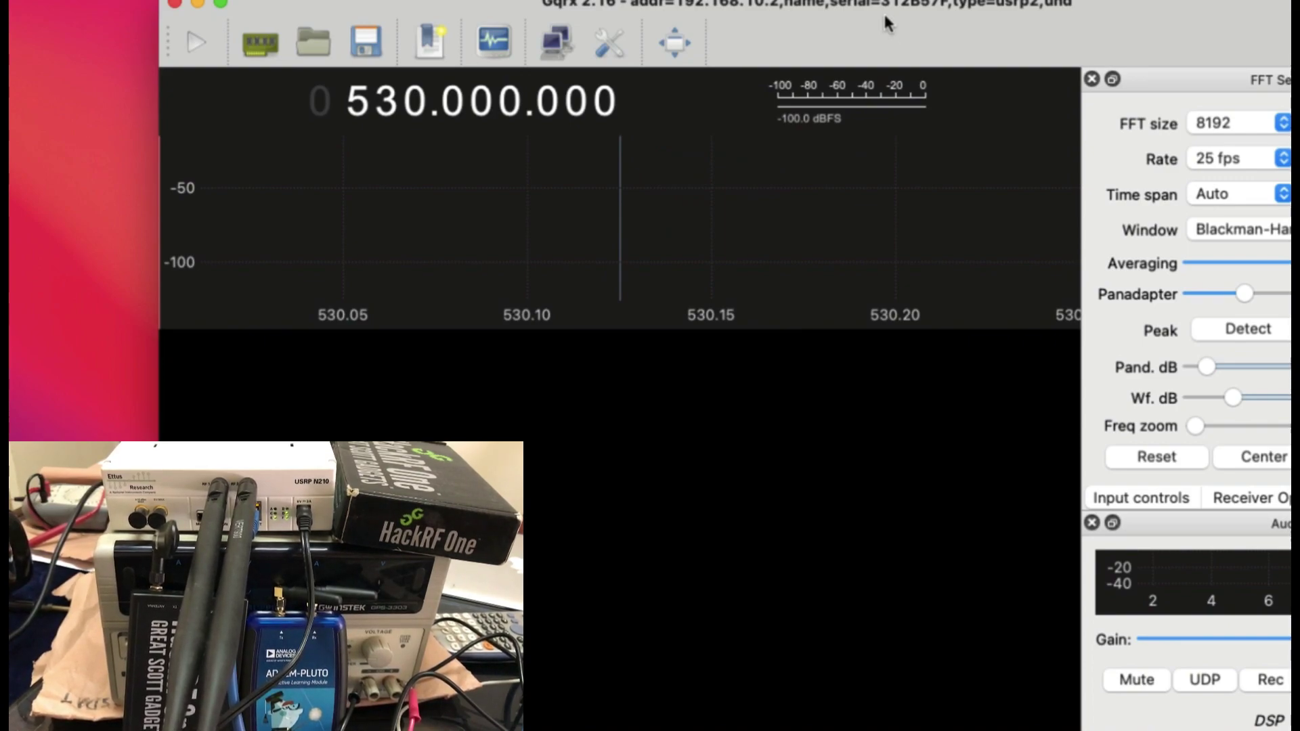
left_click_drag(880, 8, 767, 9)
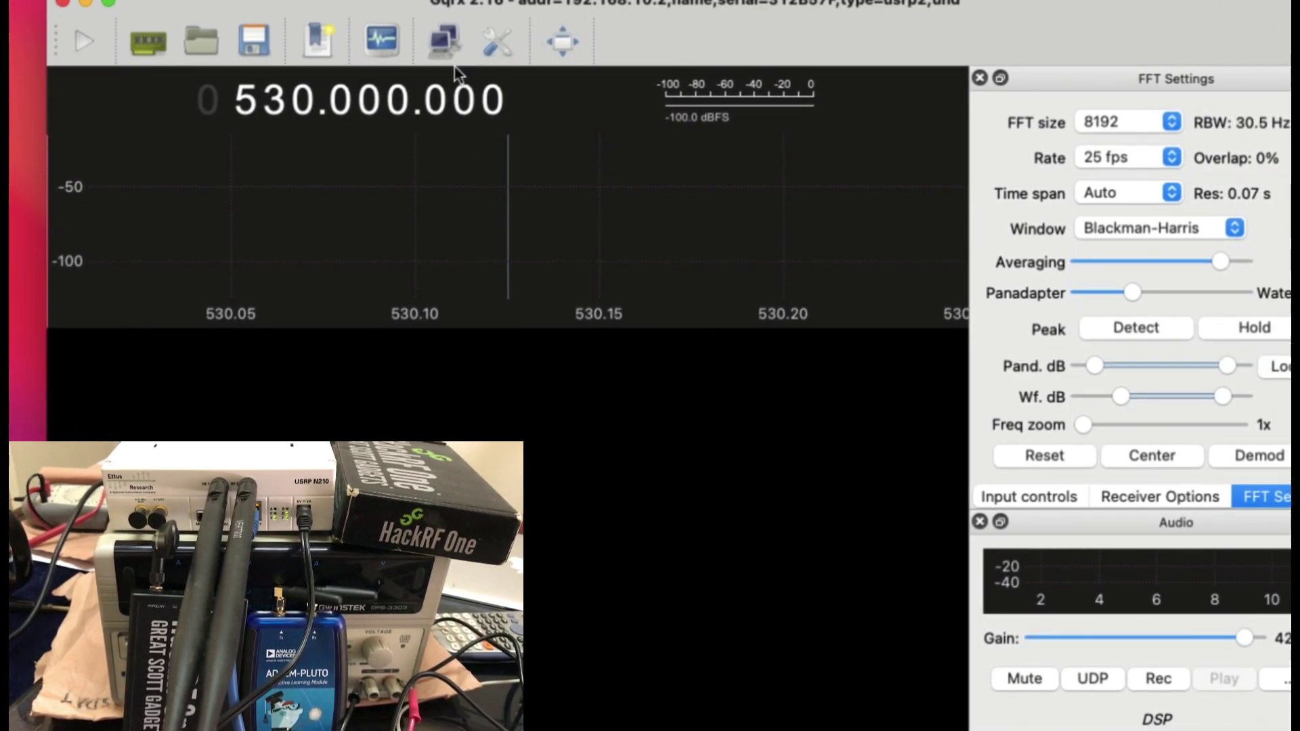
left_click(73, 42)
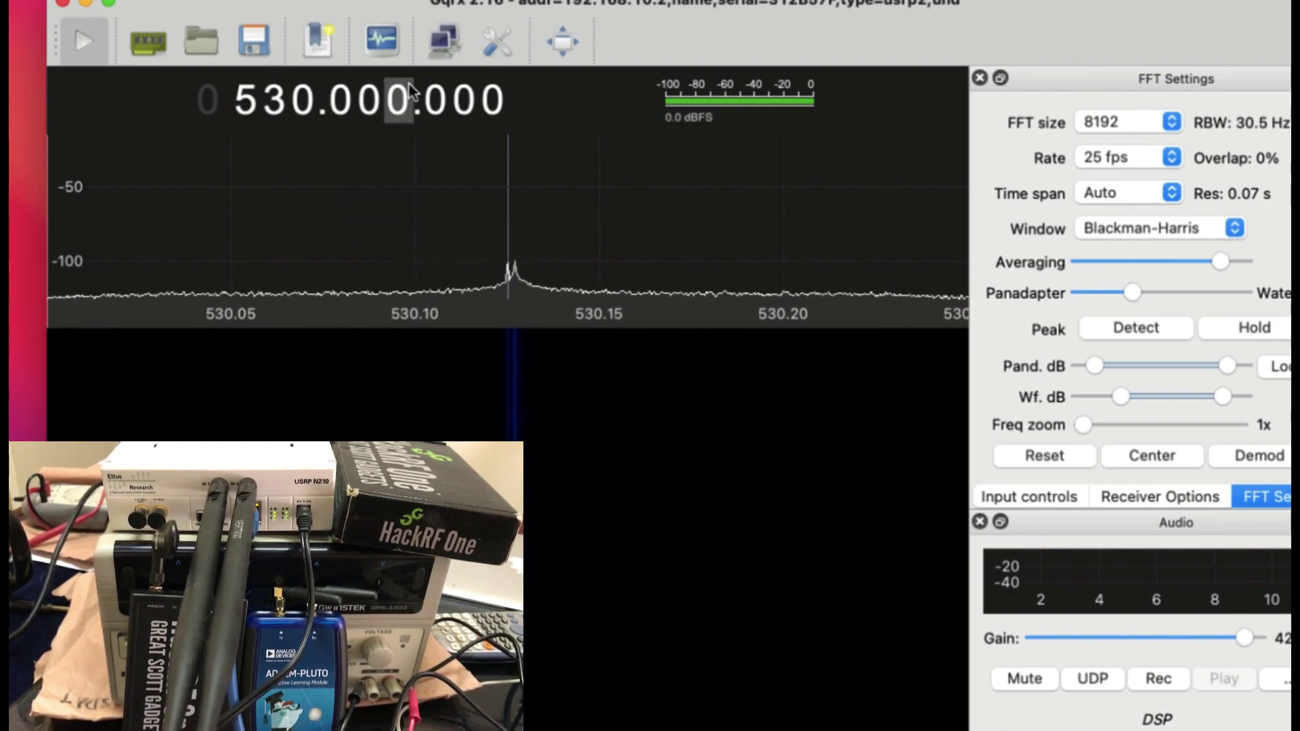
Adjust the tens and single MHz digits to tune from 530 MHz to 938 MHz
scroll(240, 101, "up", 4)
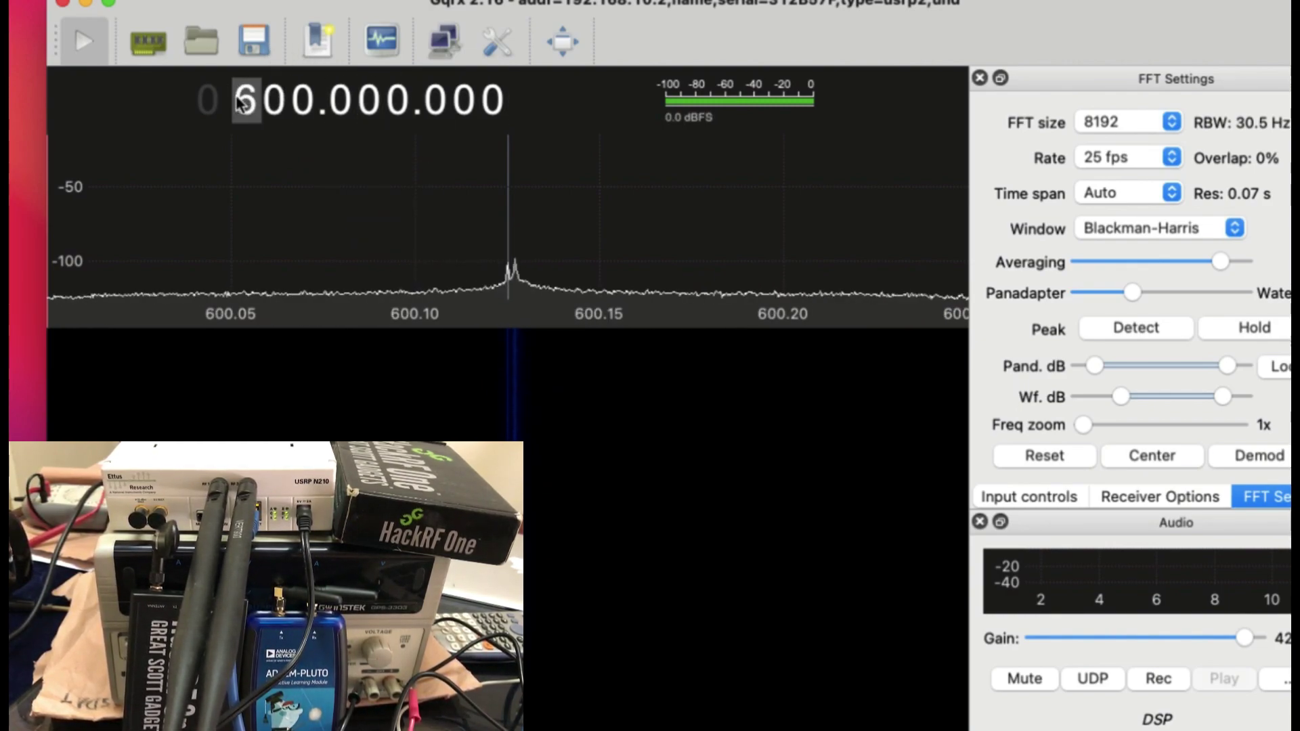
key("Right")
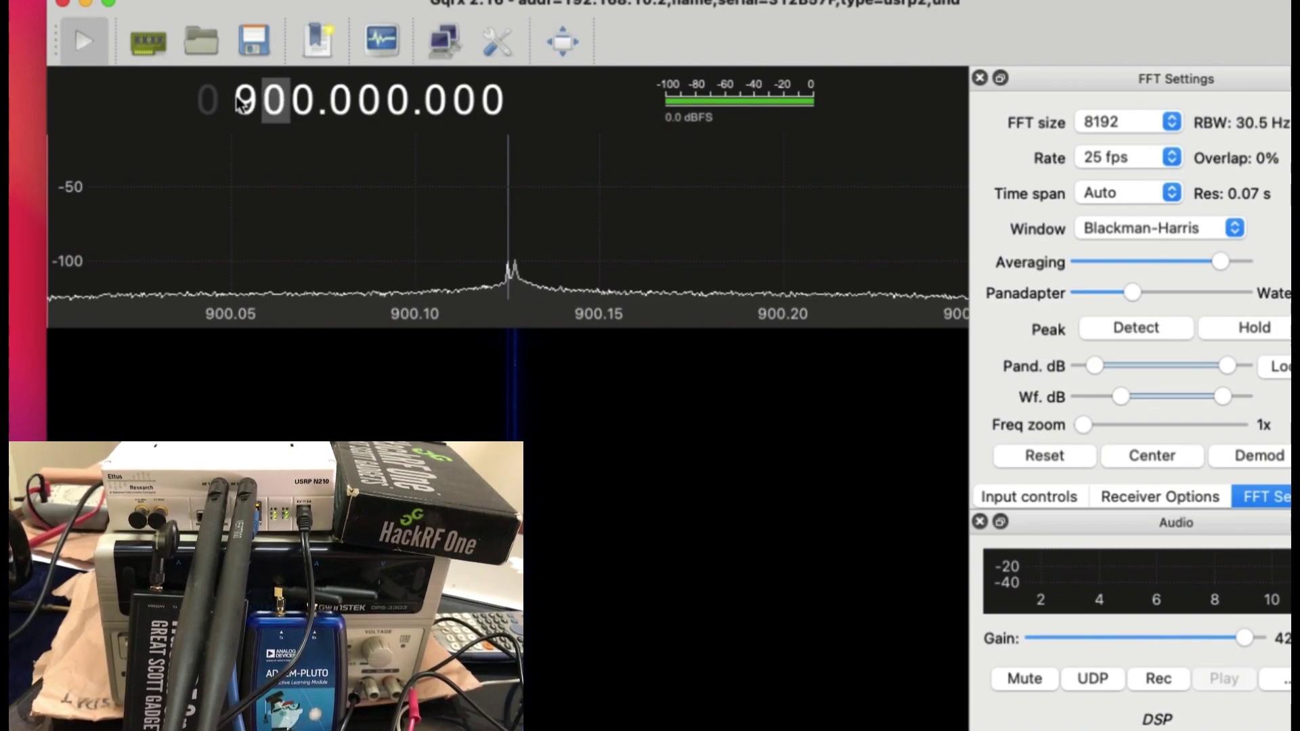
key("Up")
key("Up")
key("Up")
key("Up")
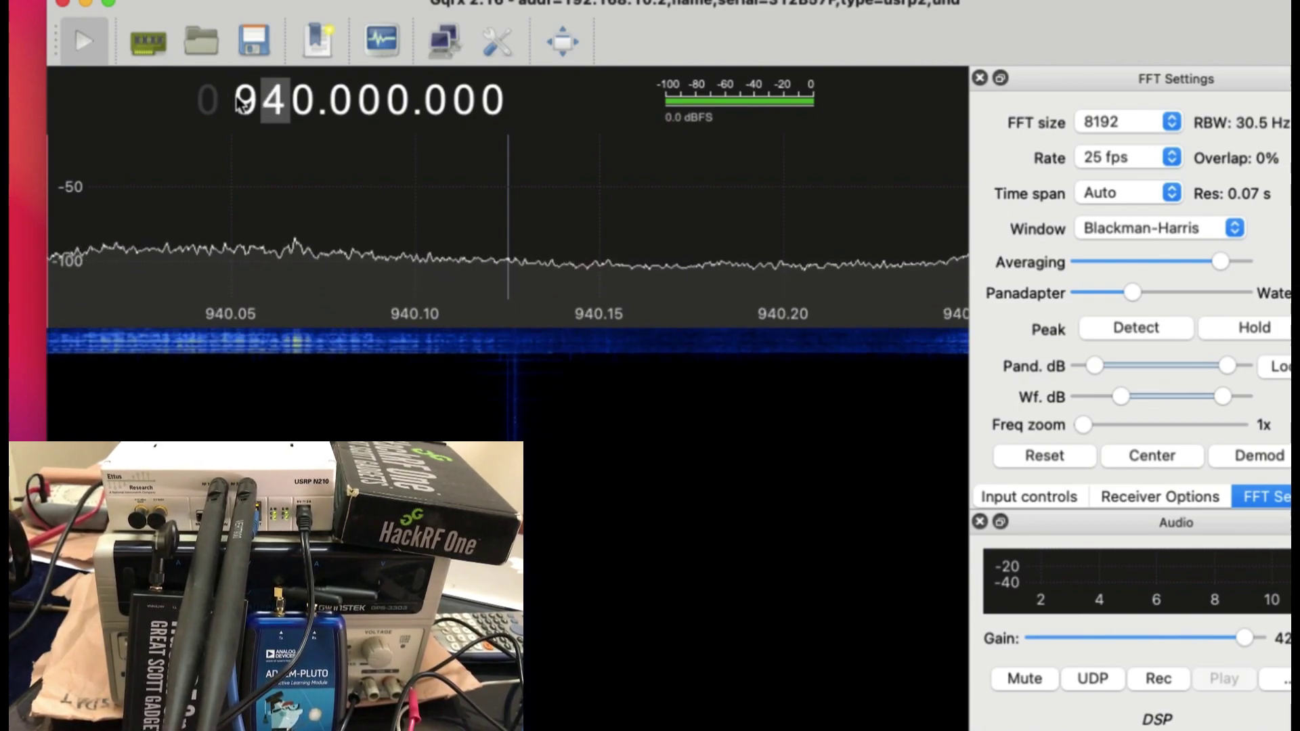
key("Right")
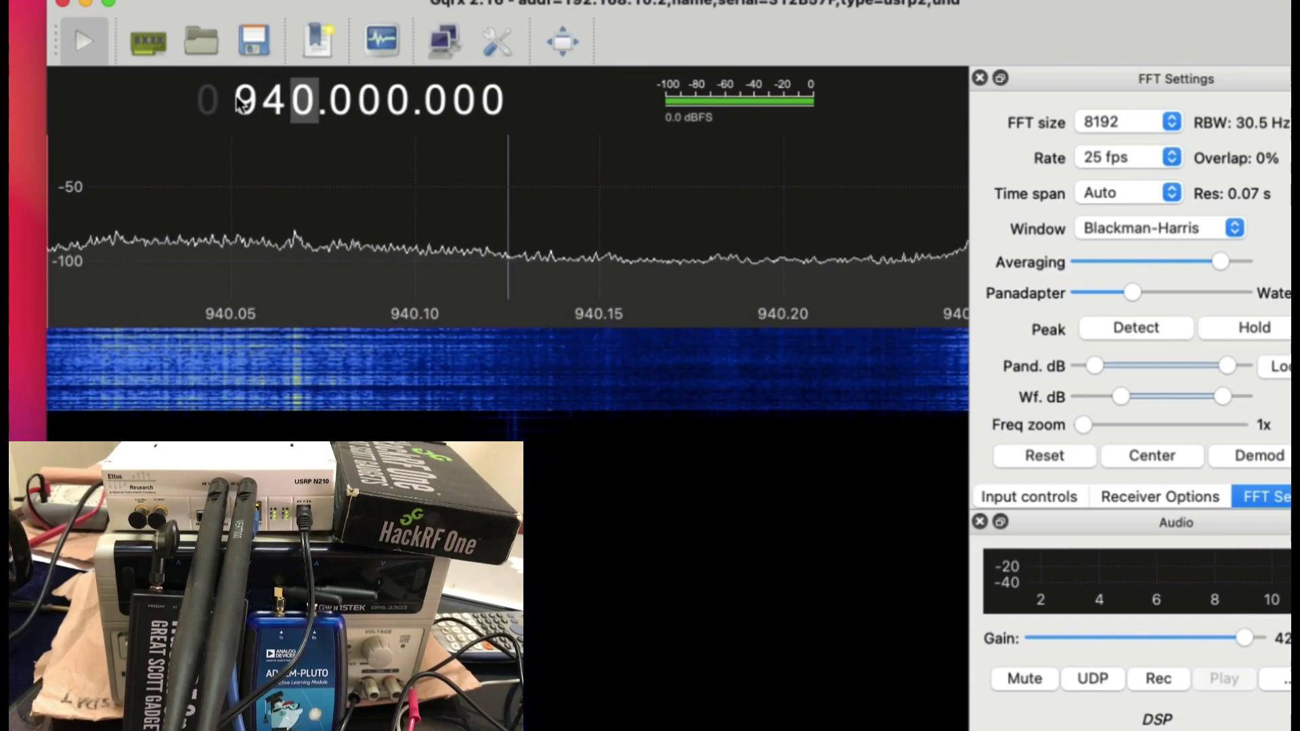
key("Down")
key("Down")
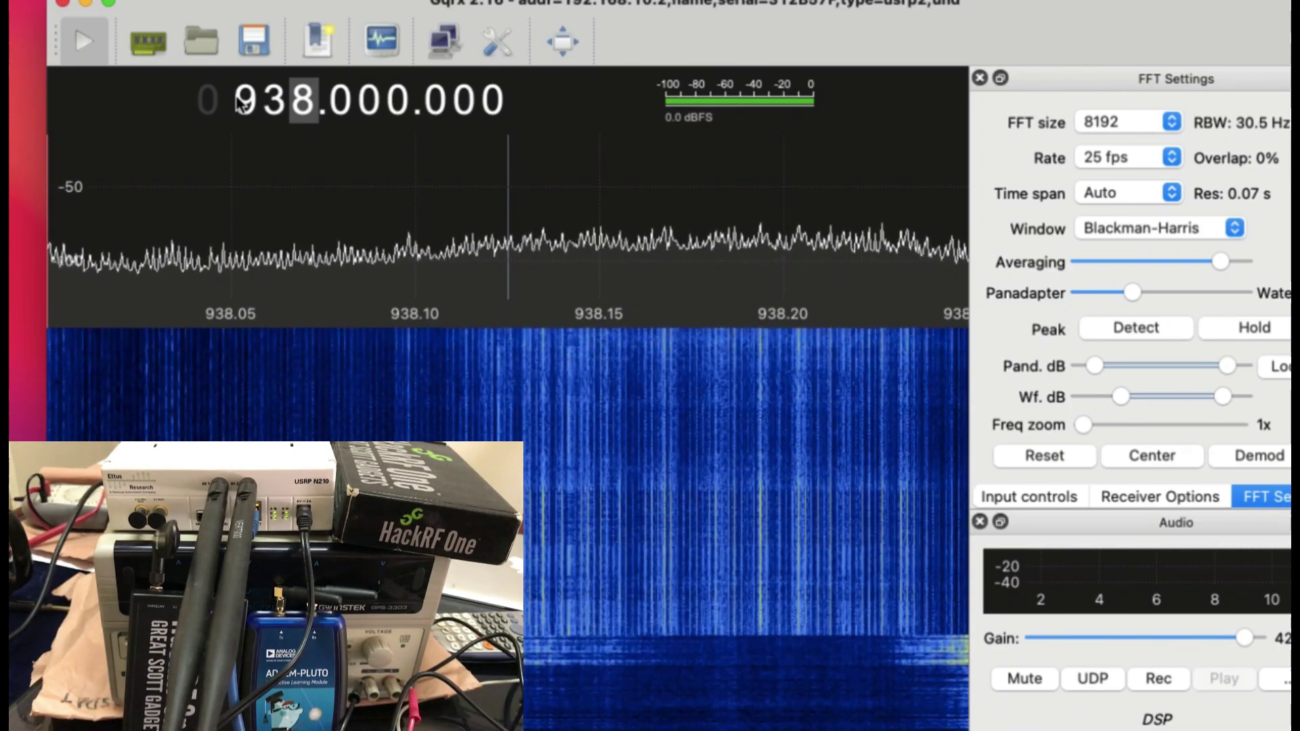
Step the 100 kHz digit down from 937.8 MHz to 931.700 MHz
key("Right")
key("Right")
key("Left")
key("Down")
key("Down")
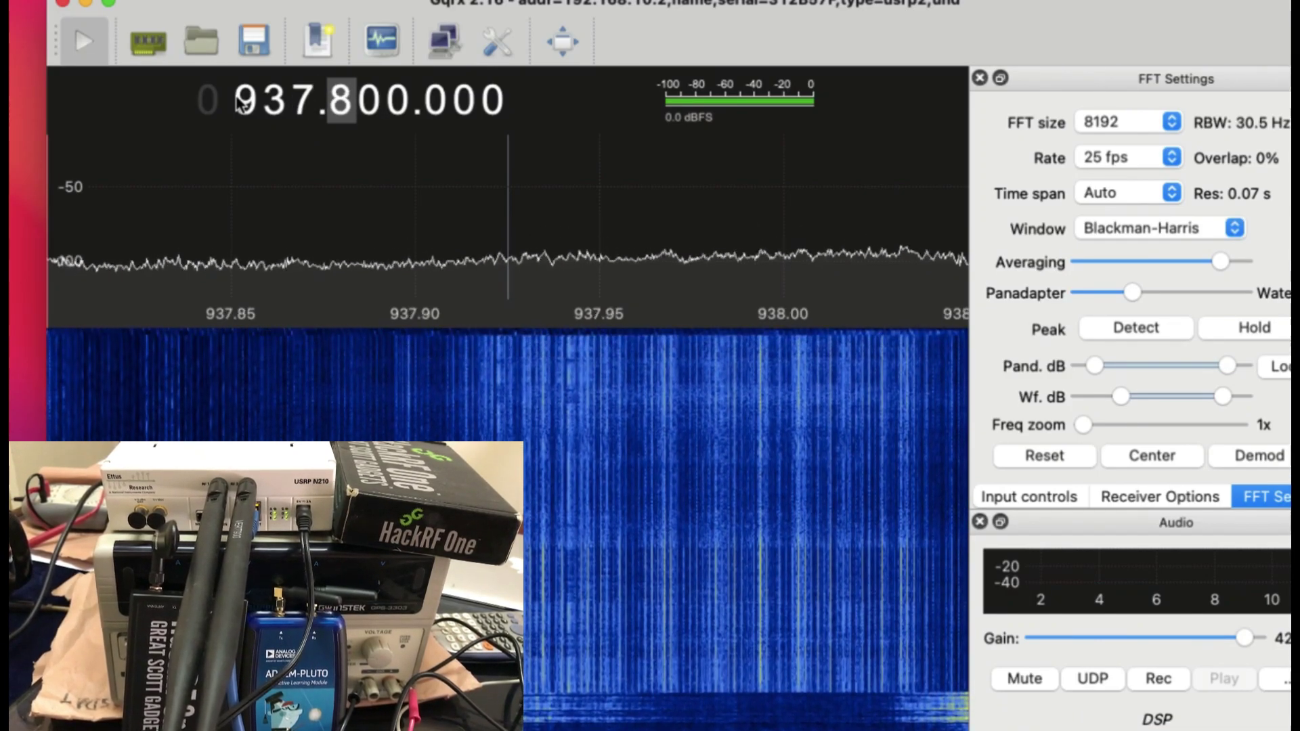
key("Down")
key("Down")
key("Down")
key("Down")
key("Down")
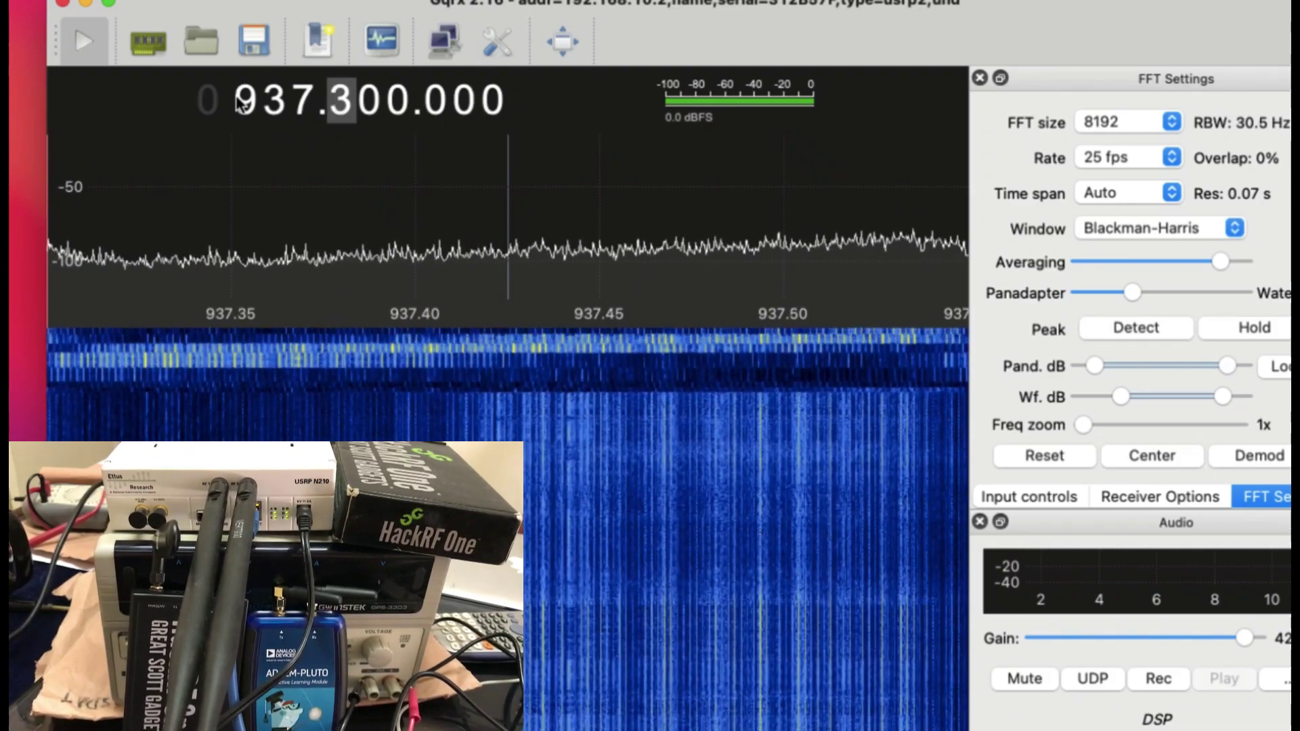
key("Down")
key("Down")
key("Down")
key("Down")
key("Down")
key("Down")
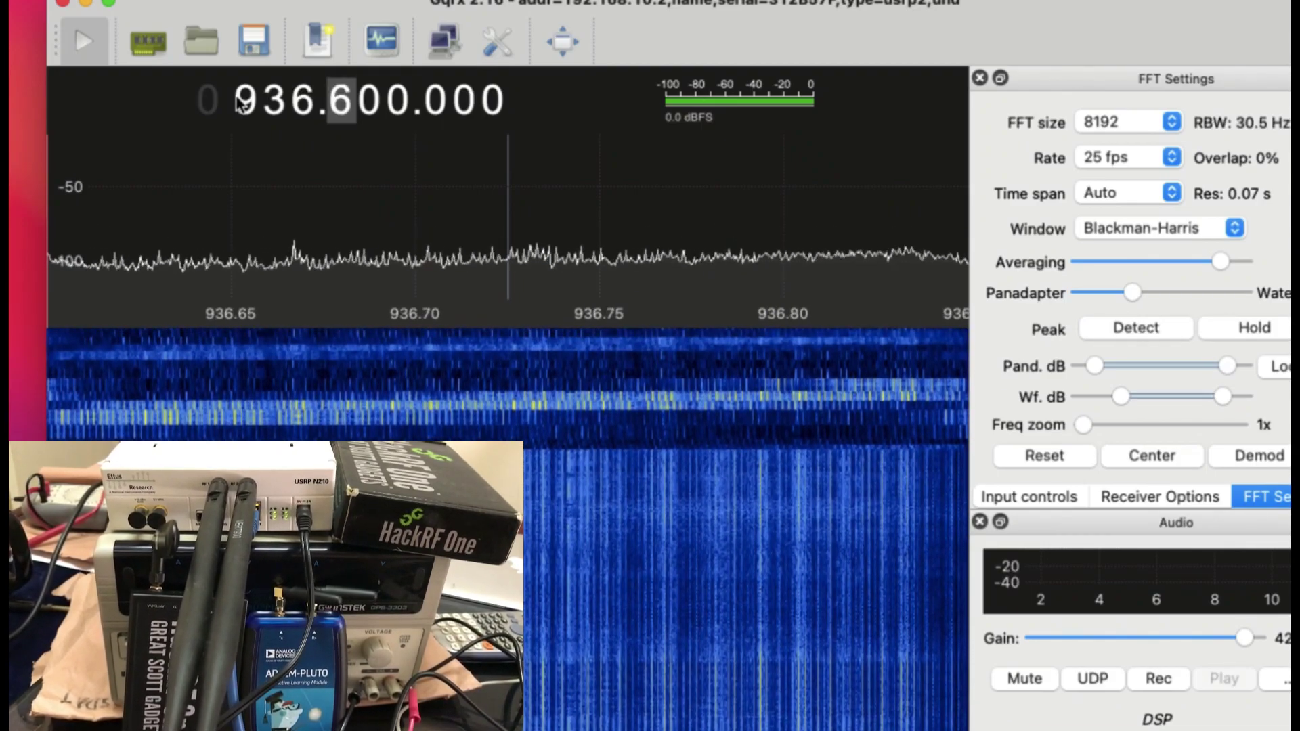
key("Down")
key("Down")
key("Down")
key("Down")
key("Down")
key("Down")
key("Down")
key("Down")
key("Down")
key("Down")
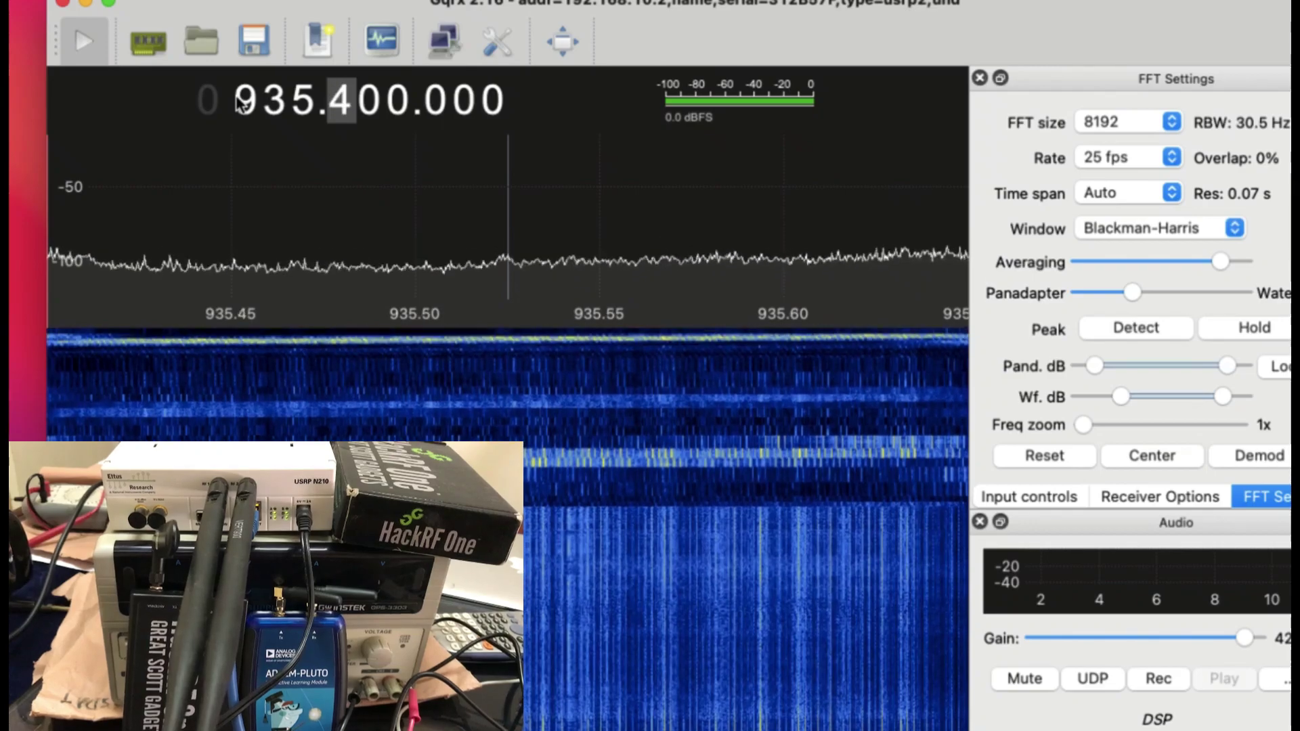
key("Down")
key("Down")
key("Down")
key("Down")
key("Down")
key("Down")
key("Down")
key("Down")
key("Down")
key("Down")
key("Down")
key("Down")
key("Down")
key("Down")
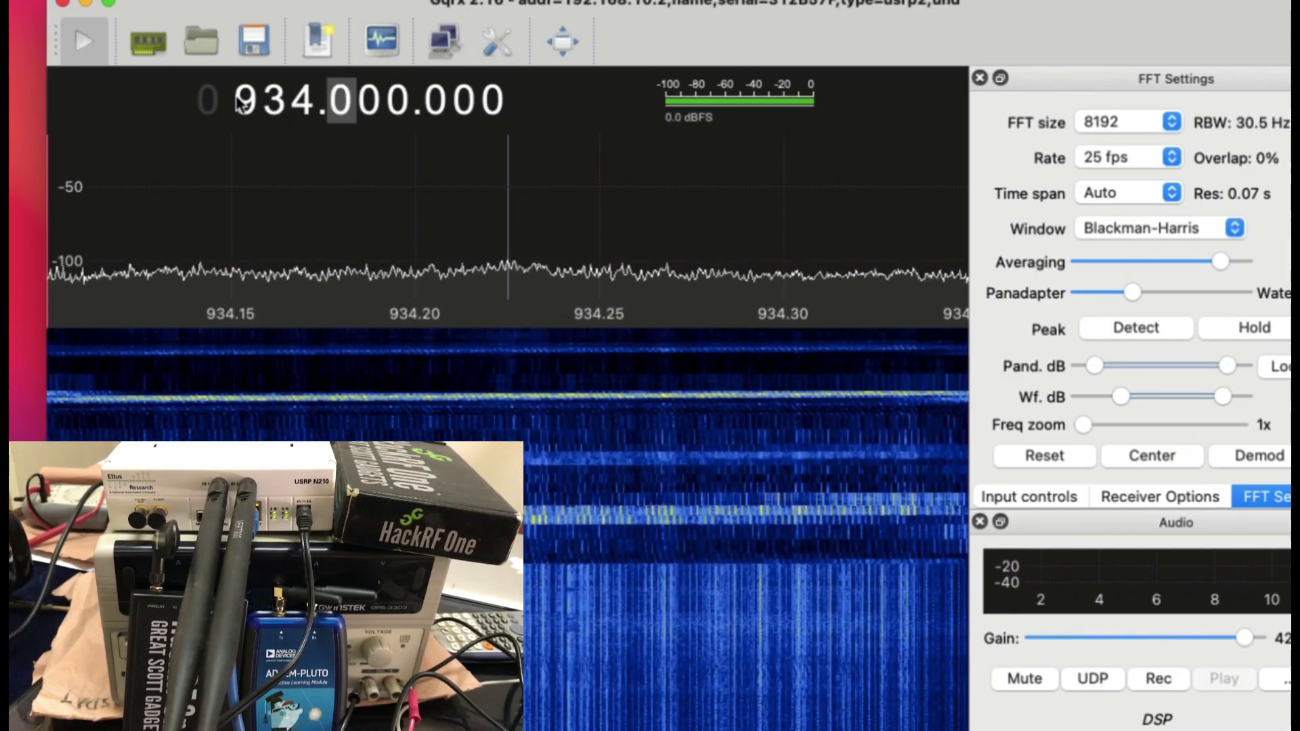
key("Down")
key("Down")
key("Down")
key("Down")
key("Down")
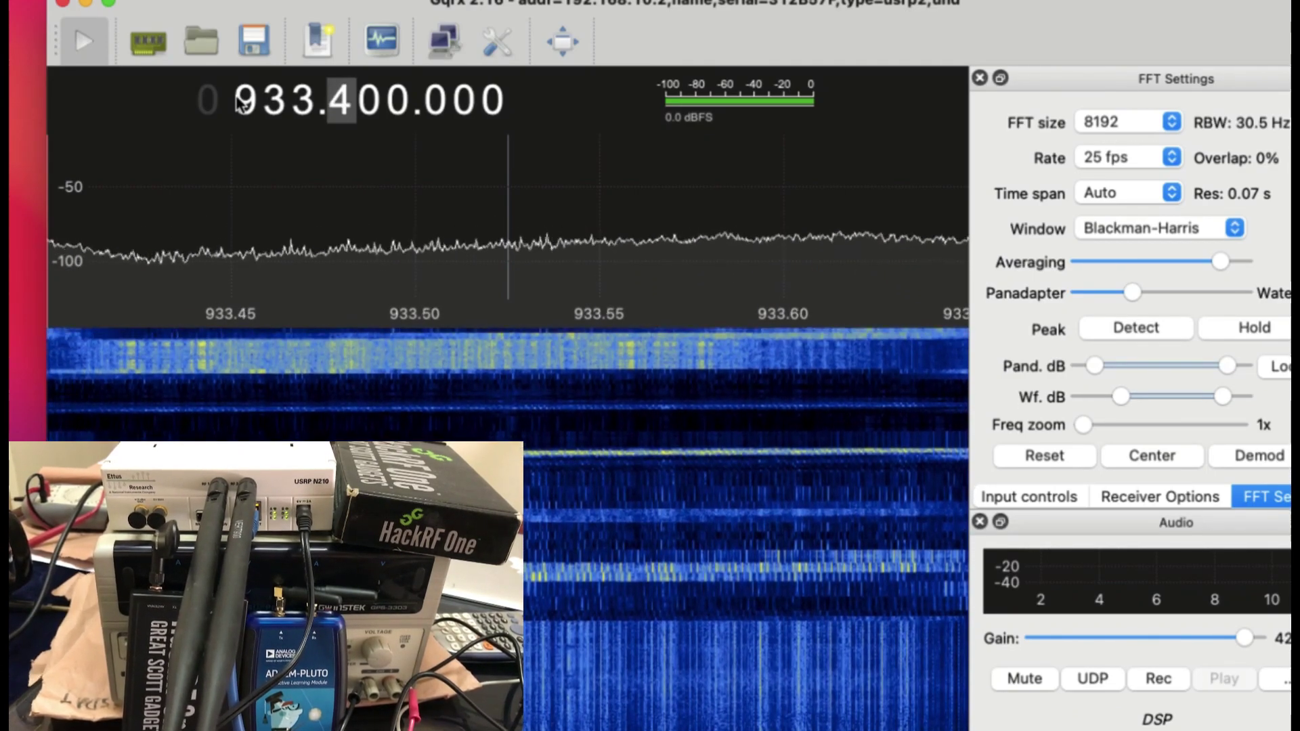
key("Down")
key("Down")
key("Down")
key("Down")
key("Down")
key("Down")
key("Down")
key("Down")
key("Down")
key("Down")
key("Down")
key("Down")
key("Down")
key("Down")
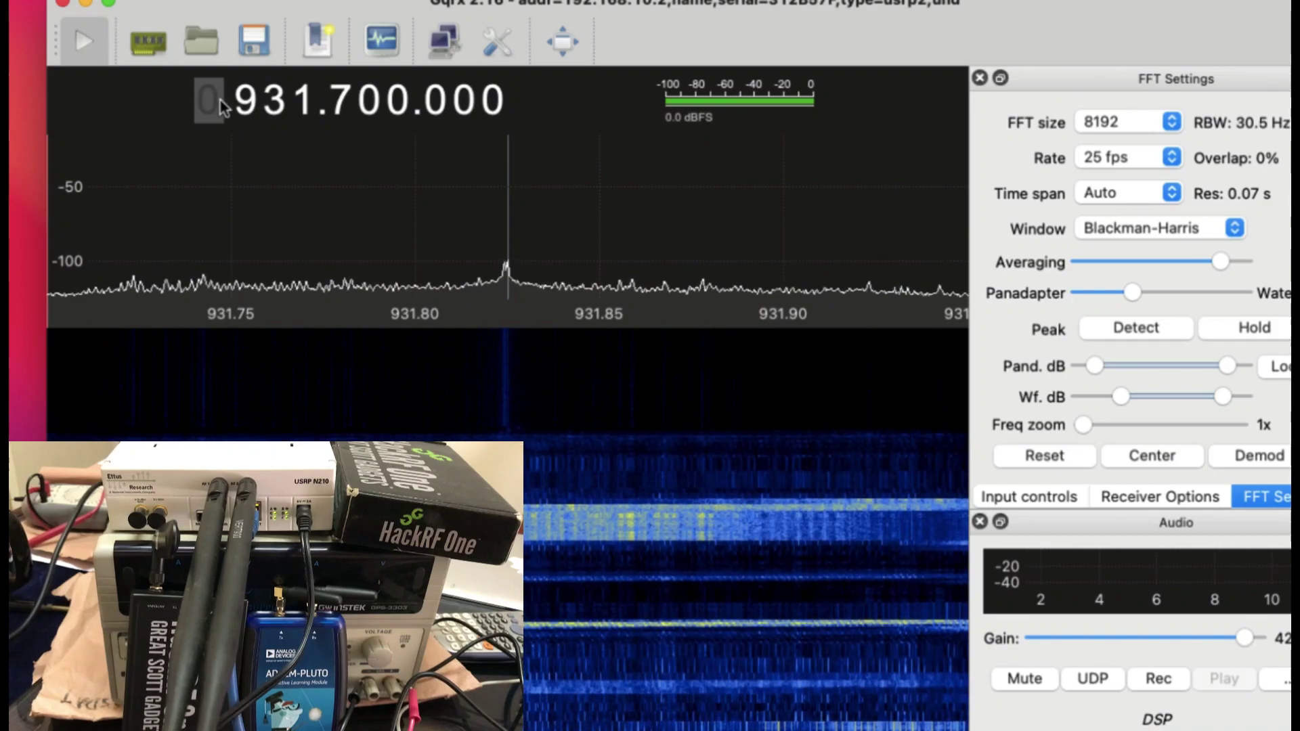
Retune to 1.090.150.000 using the GHz, 10 MHz and 10 kHz digits
key("Down")
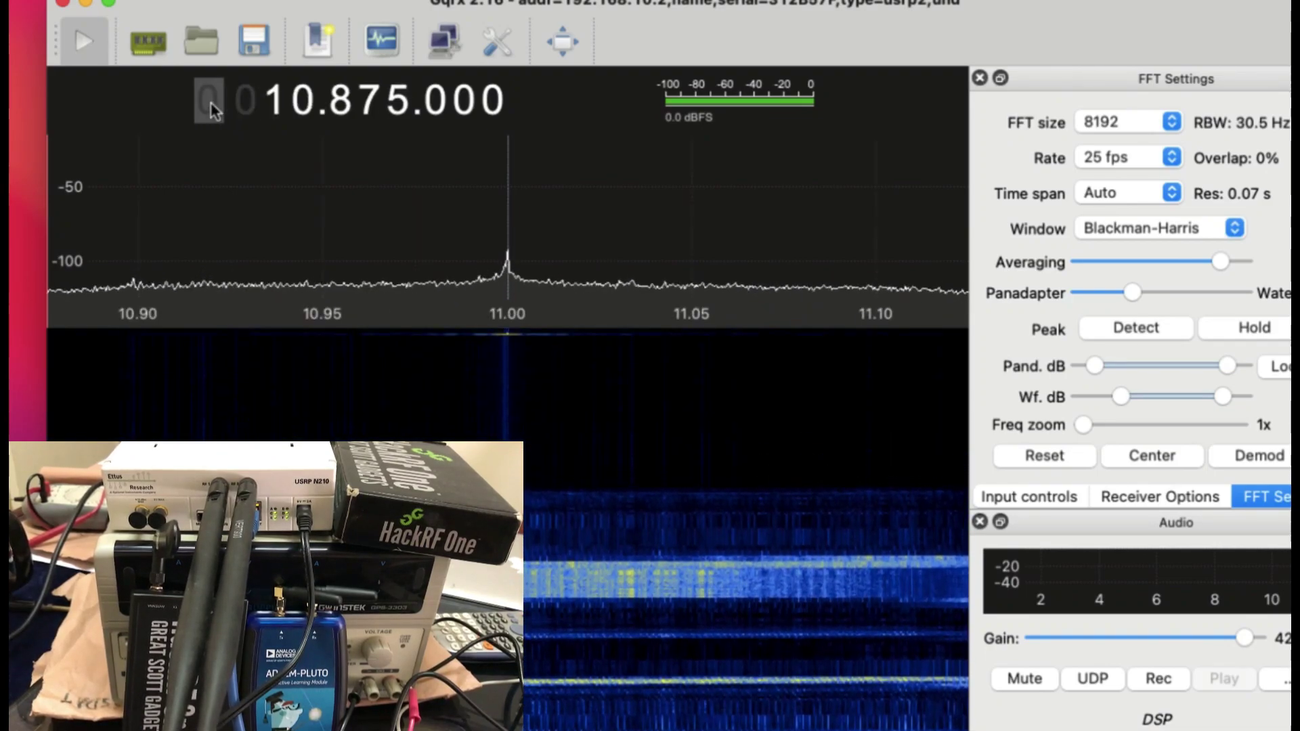
key("Up")
key("Right")
key("Right")
key("Up")
key("Up")
key("Up")
key("Up")
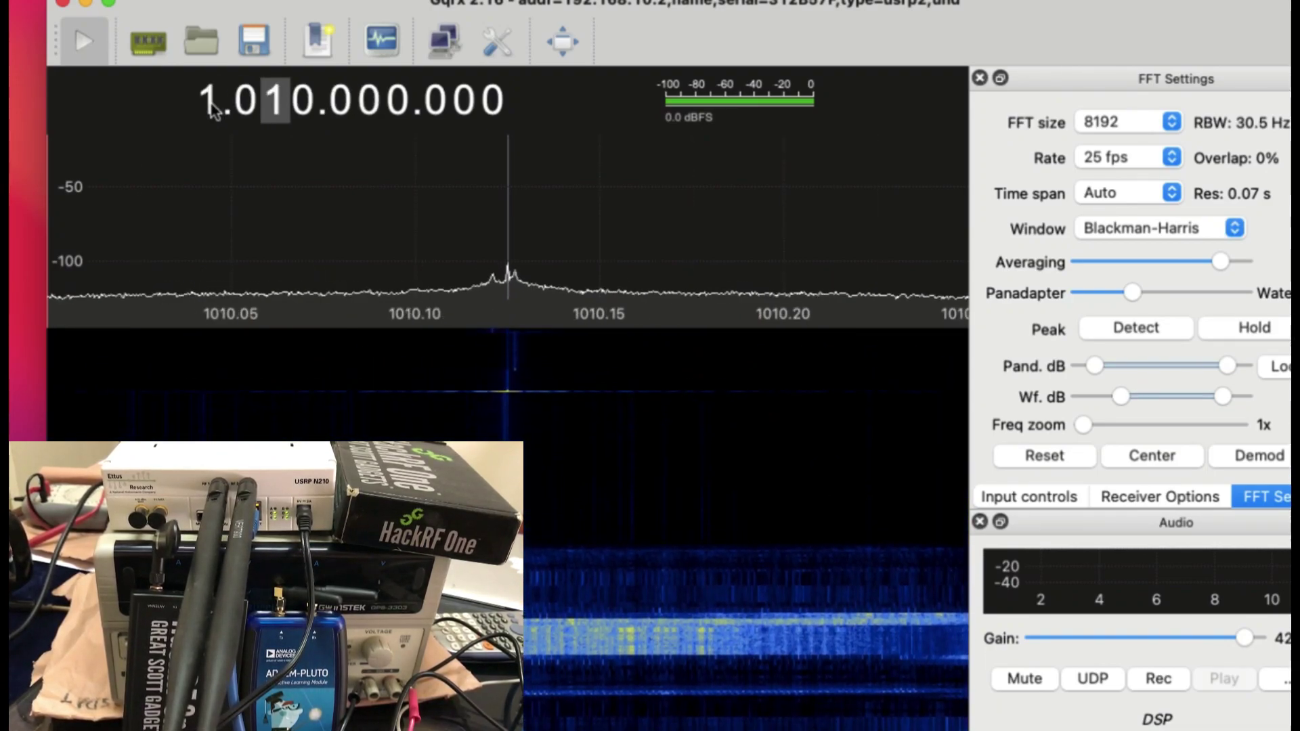
key("Up")
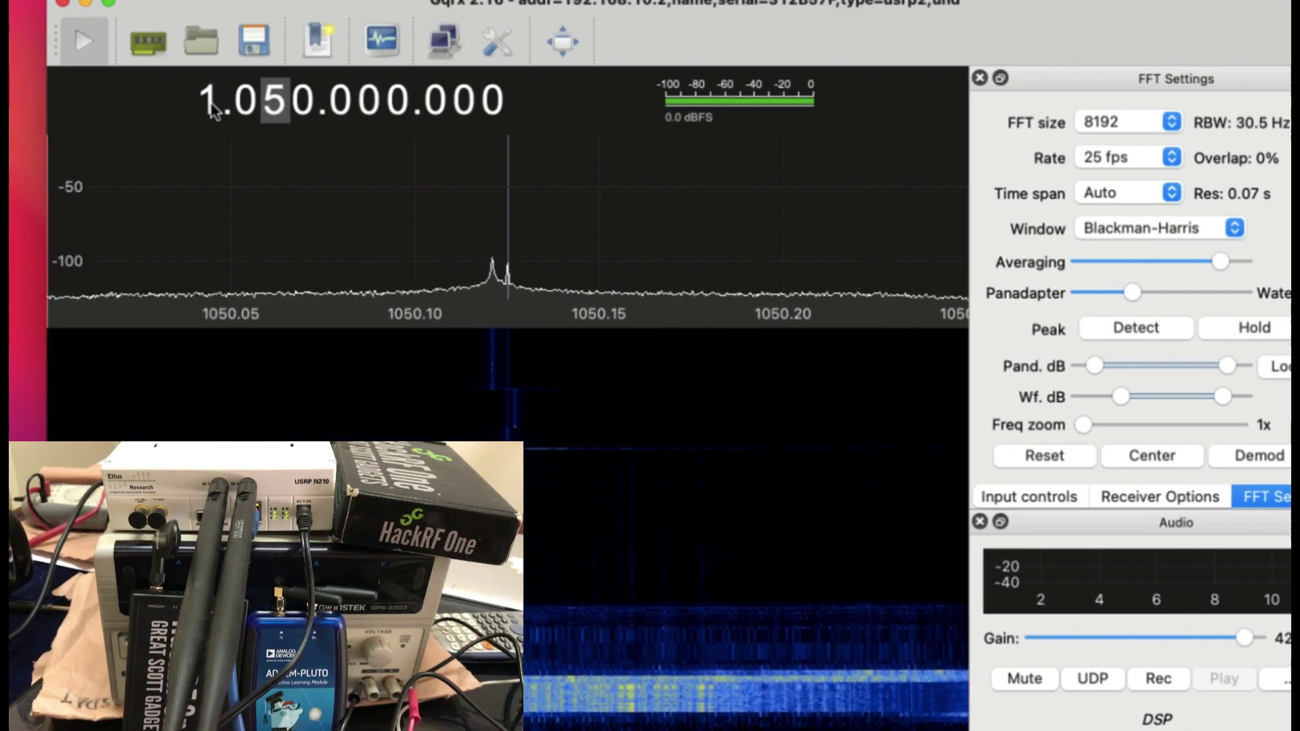
key("Up")
key("Up")
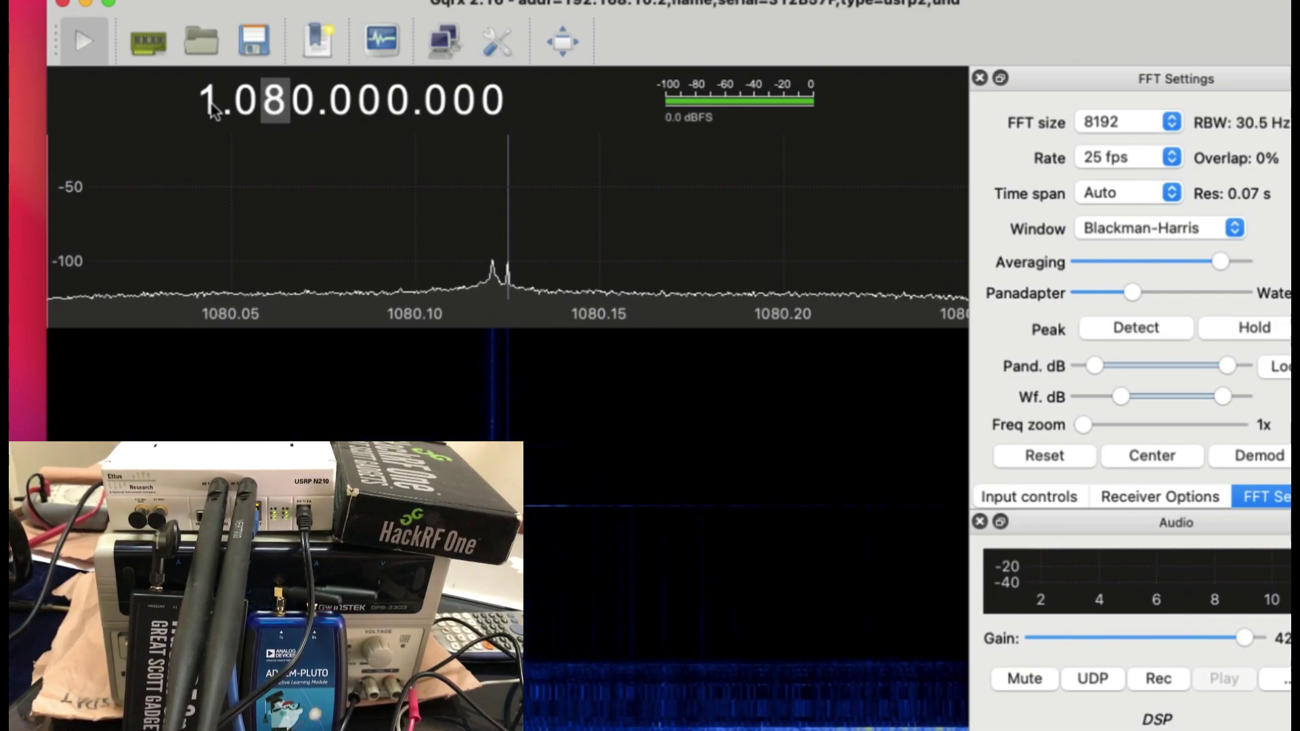
key("Right")
key("Right")
key("Right")
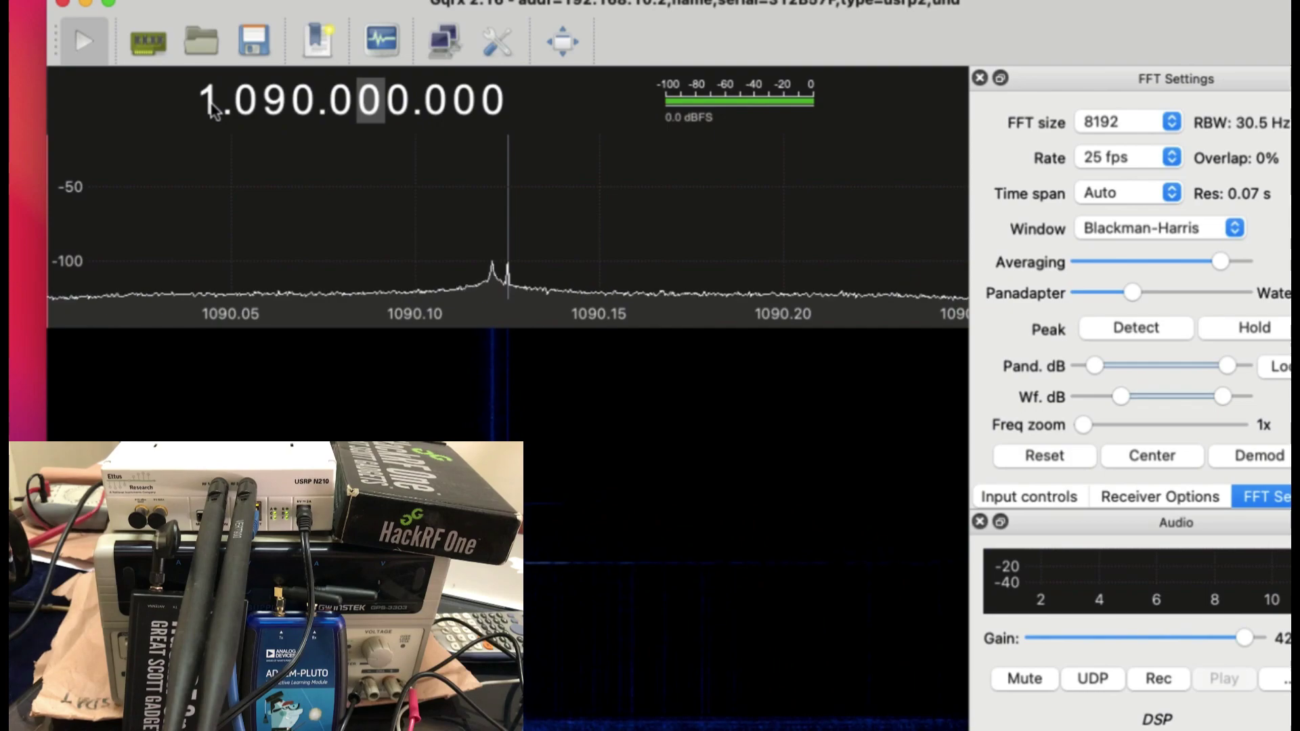
key("Up")
key("Up")
key("Up")
key("Up")
key("Up")
key("Up")
key("Up")
key("Up")
key("Up")
key("Up")
key("Up")
key("Up")
key("Up")
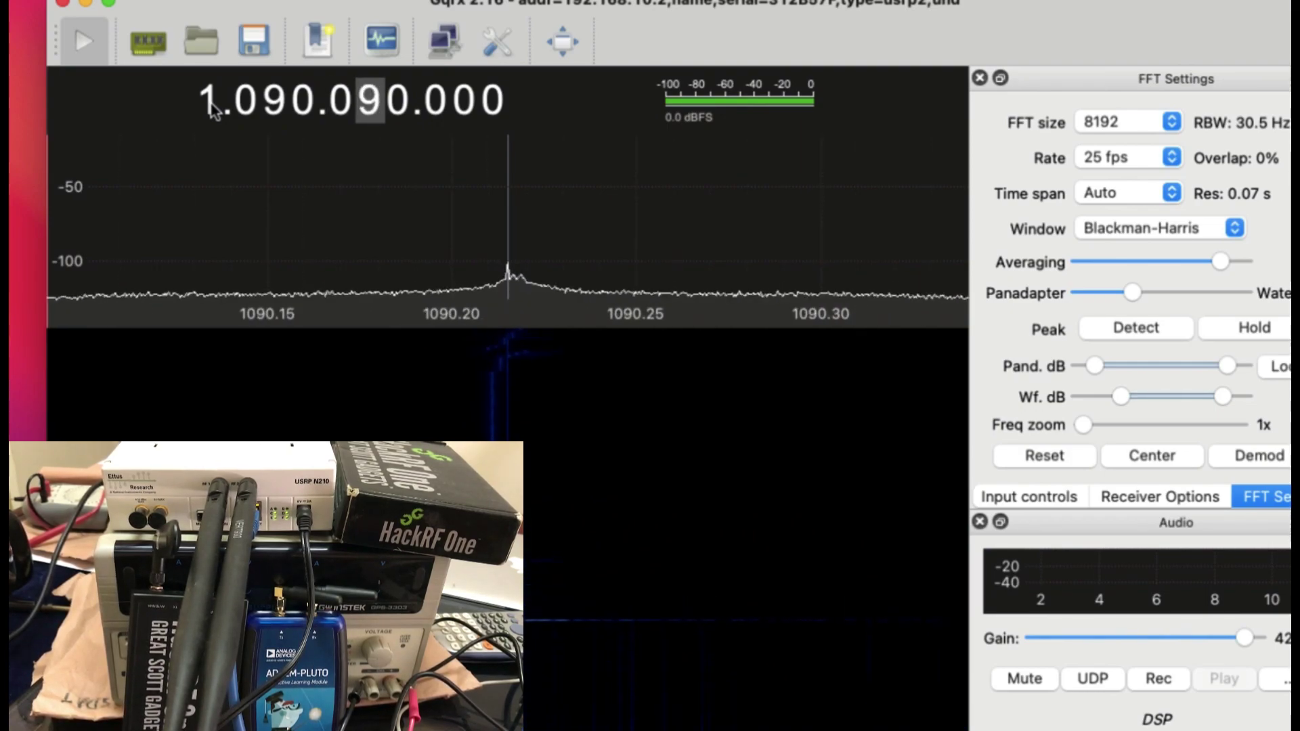
key("Up")
key("Up")
key("Left")
key("Left")
key("Left")
key("Left")
key("Left")
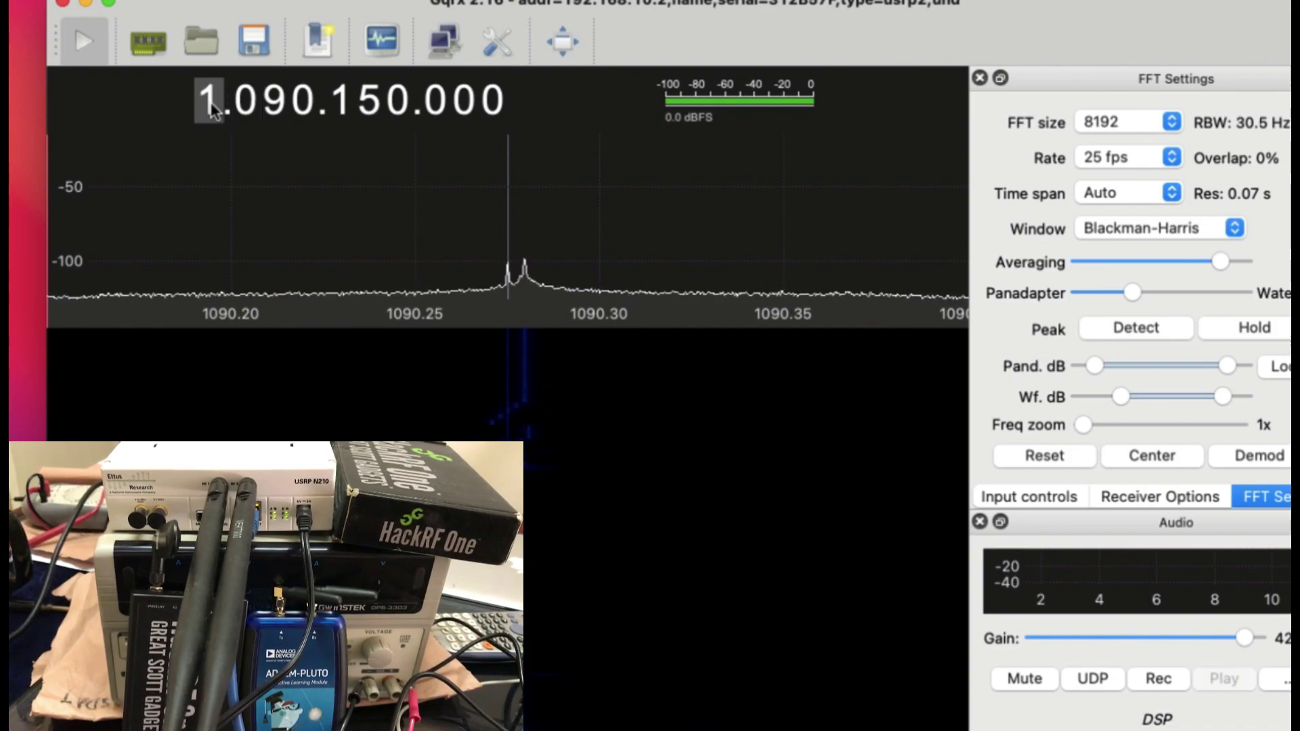
Enter 2.420 GHz, then raise the 100 kHz digit past 2.425 GHz
type("2.42")
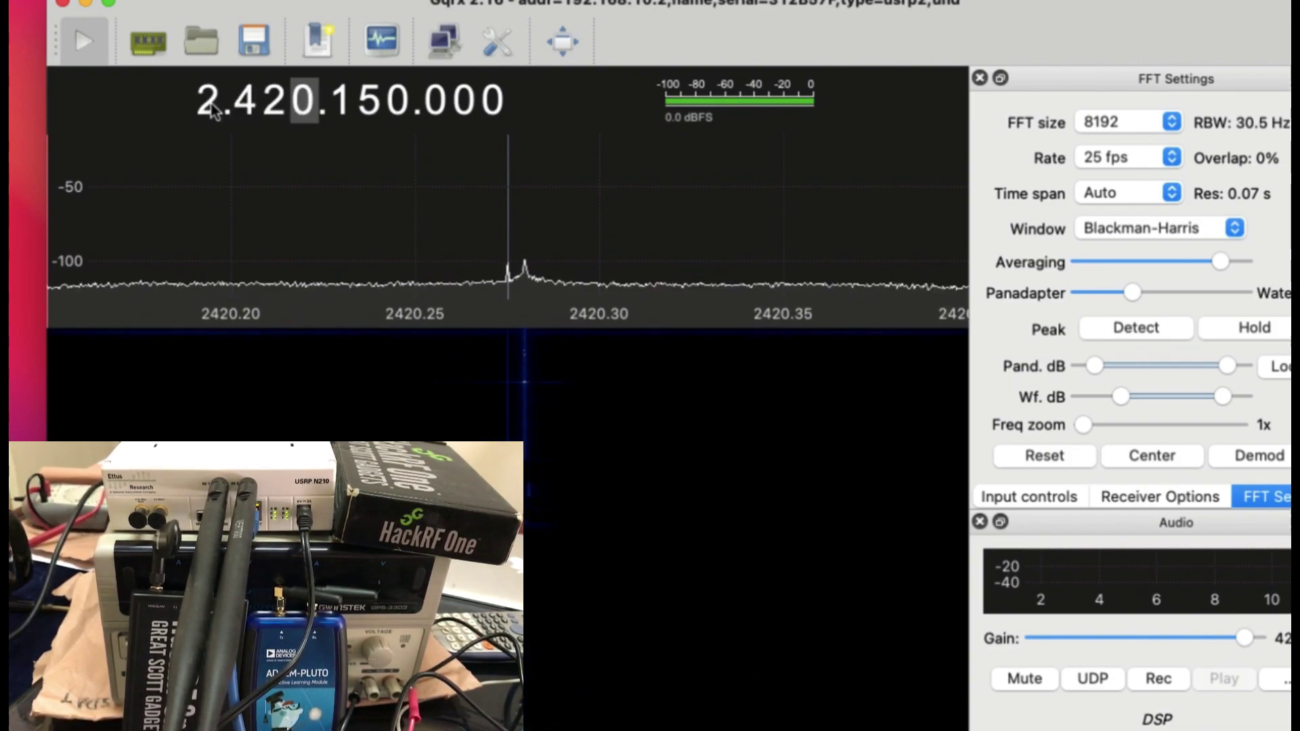
type("0")
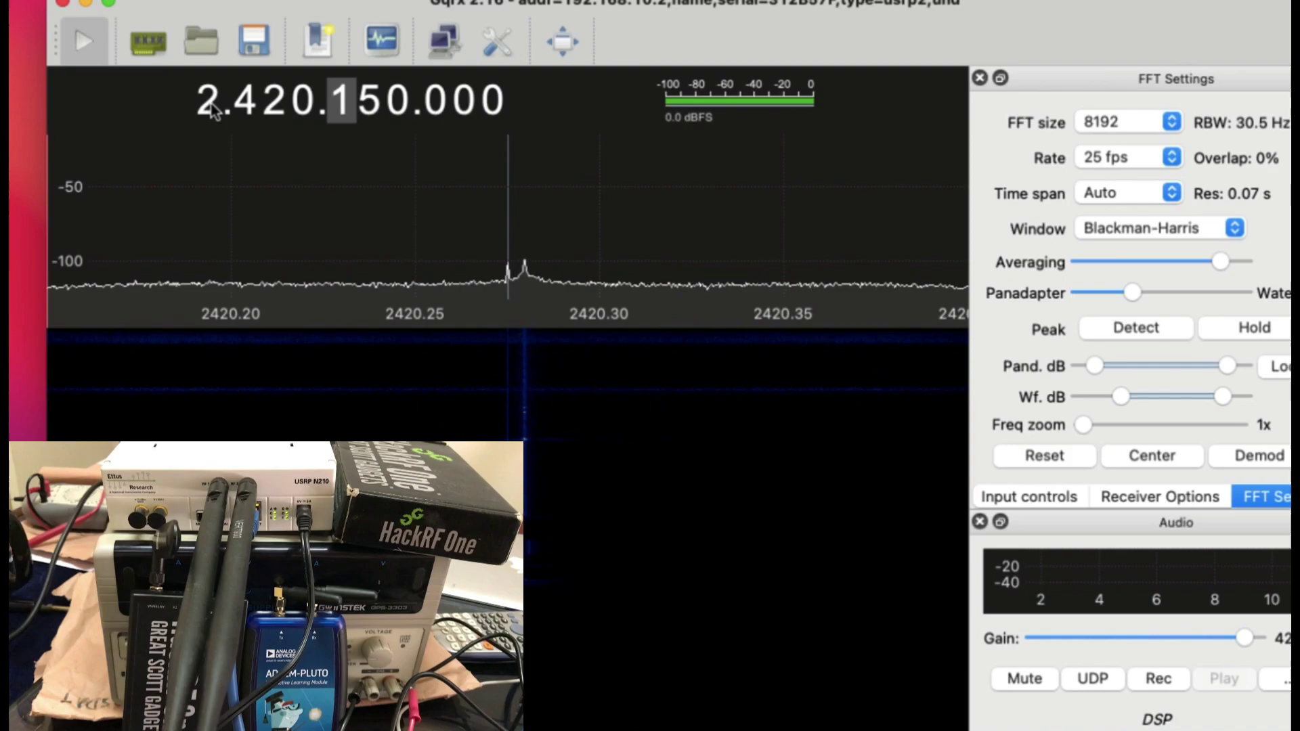
key("Right")
key("Left")
key("Up")
key("Up")
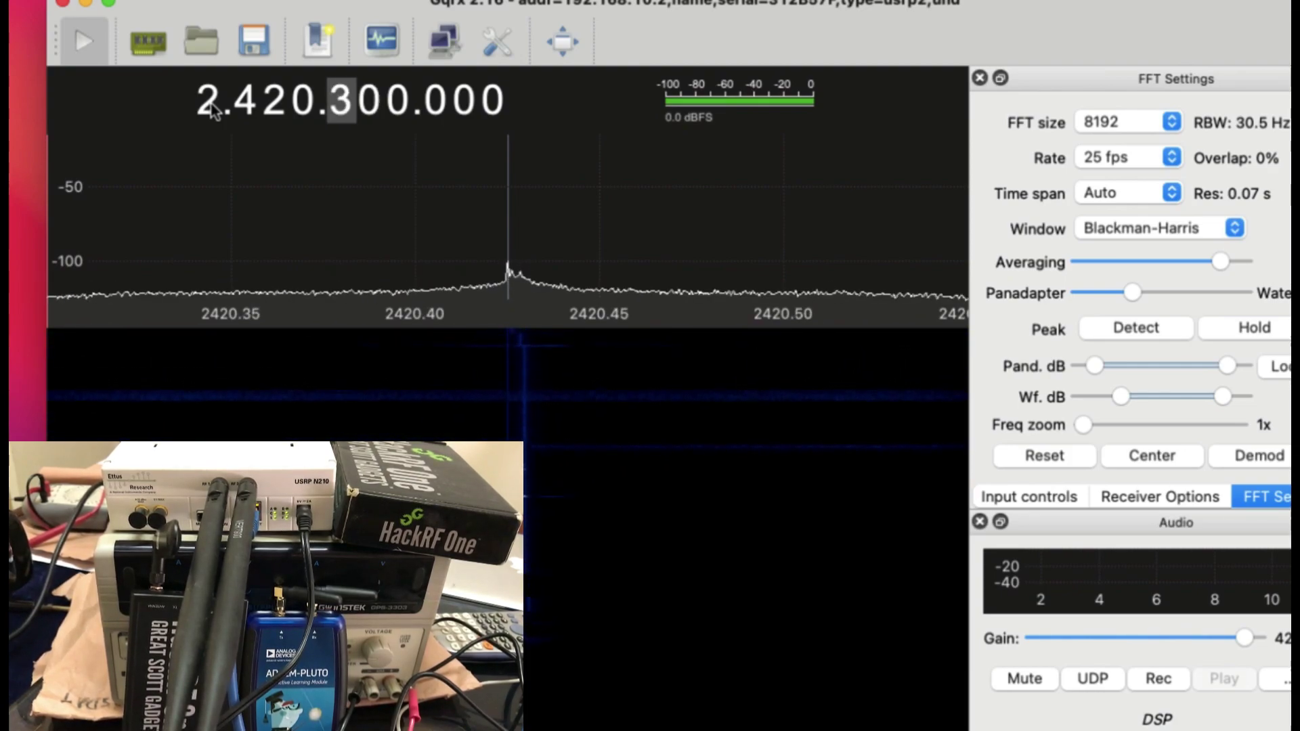
key("Up")
key("Up")
key("Up")
key("Up")
key("Up")
key("Up")
key("Up")
key("Up")
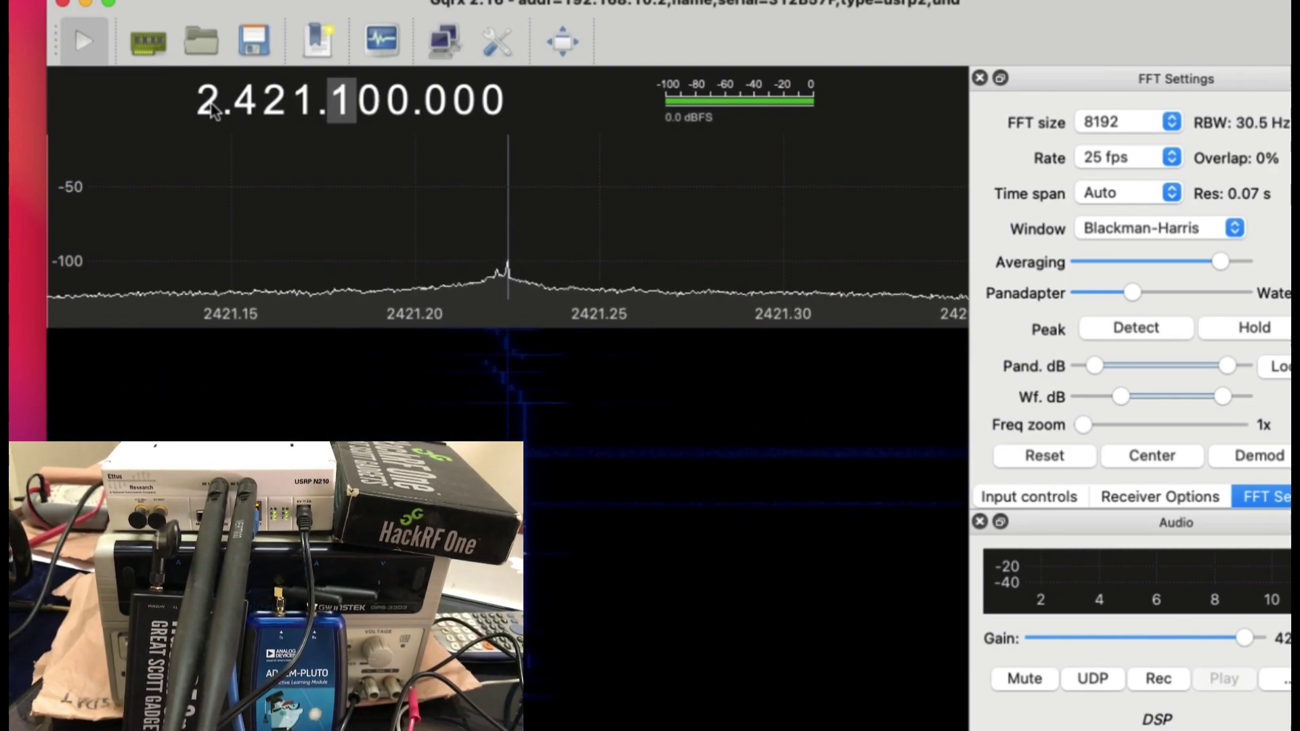
key("Up")
key("Up")
key("Up")
key("Up")
key("Up")
key("Up")
key("Up")
key("Up")
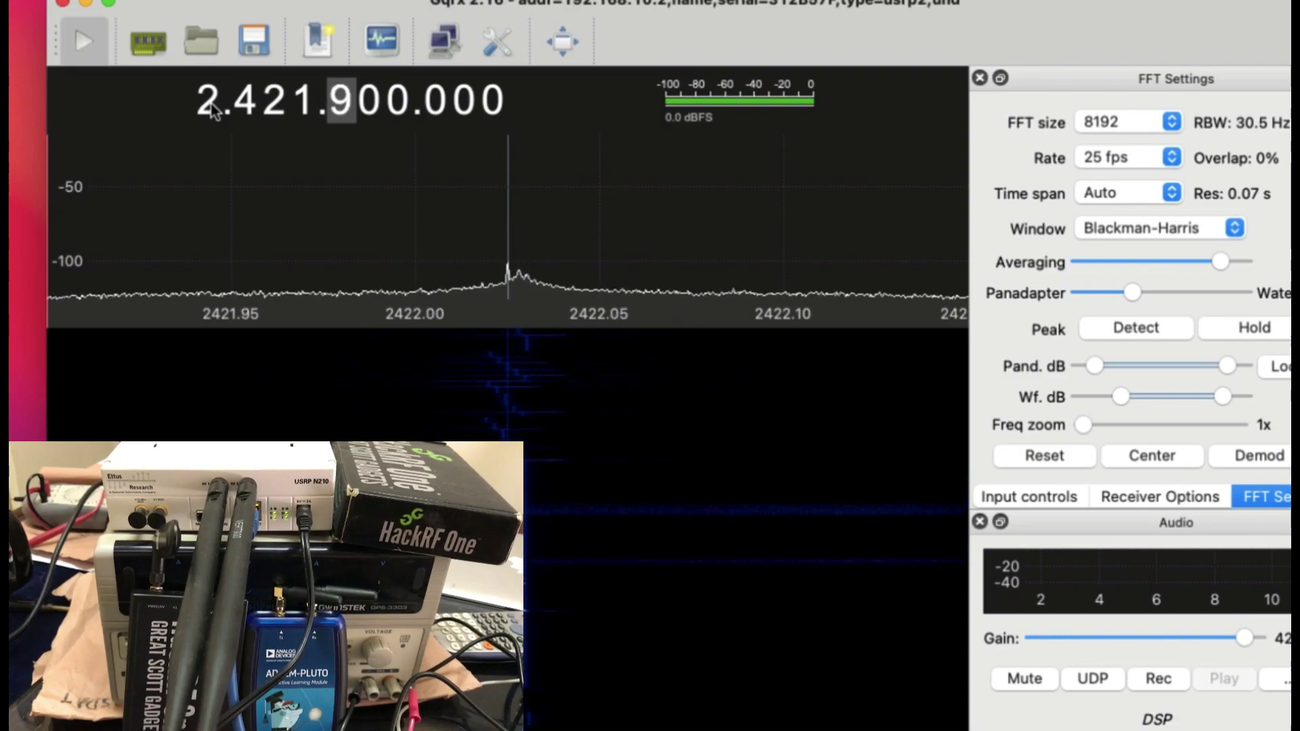
key("Up")
key("Up")
key("Up")
key("Up")
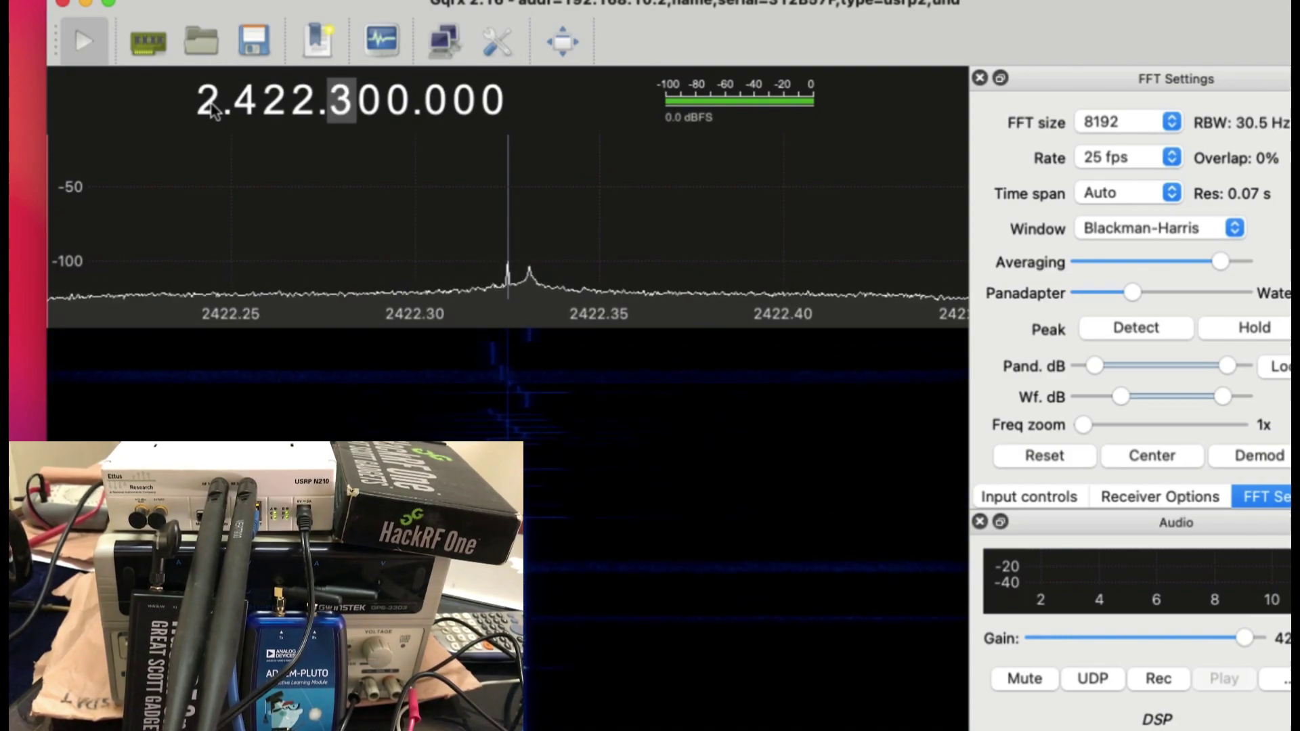
key("Up")
key("Up")
key("Up")
key("Up")
key("Up")
key("Up")
key("Up")
key("Up")
key("Up")
key("Up")
key("Up")
key("Up")
key("Up")
key("Up")
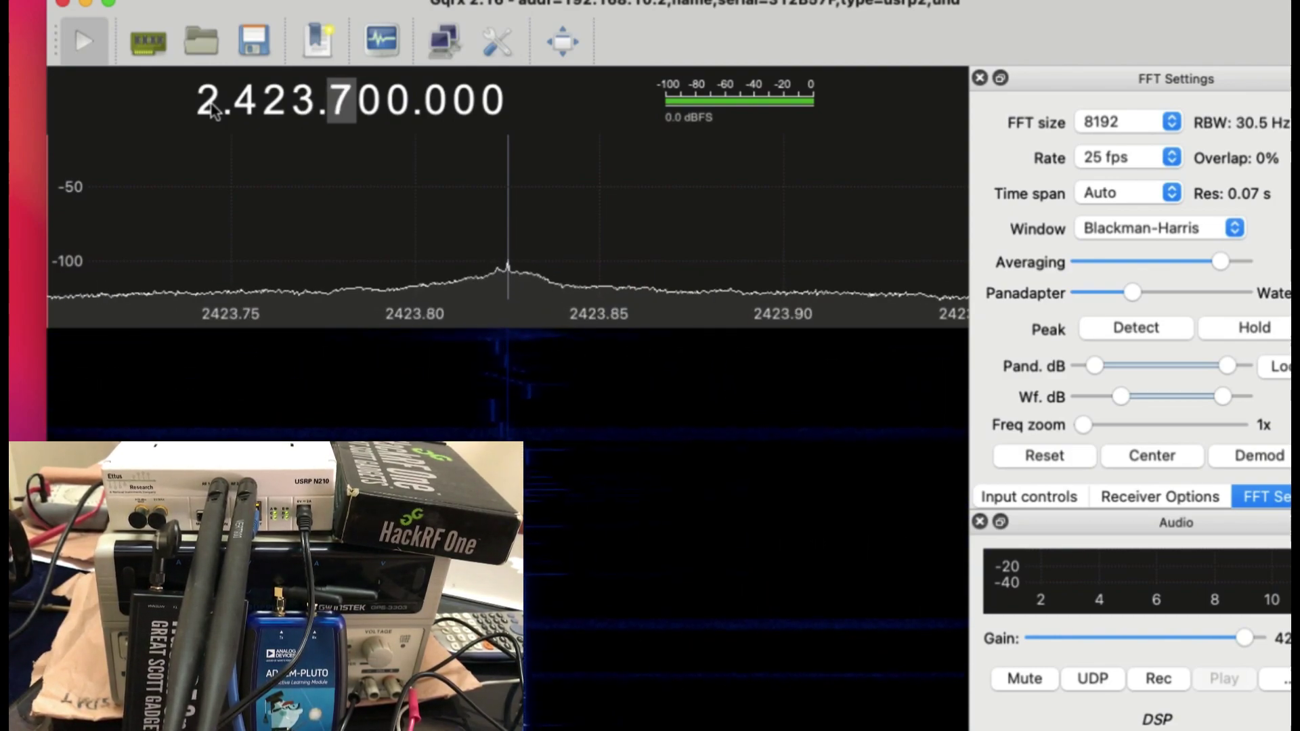
key("Up")
key("Up")
key("Up")
key("Up")
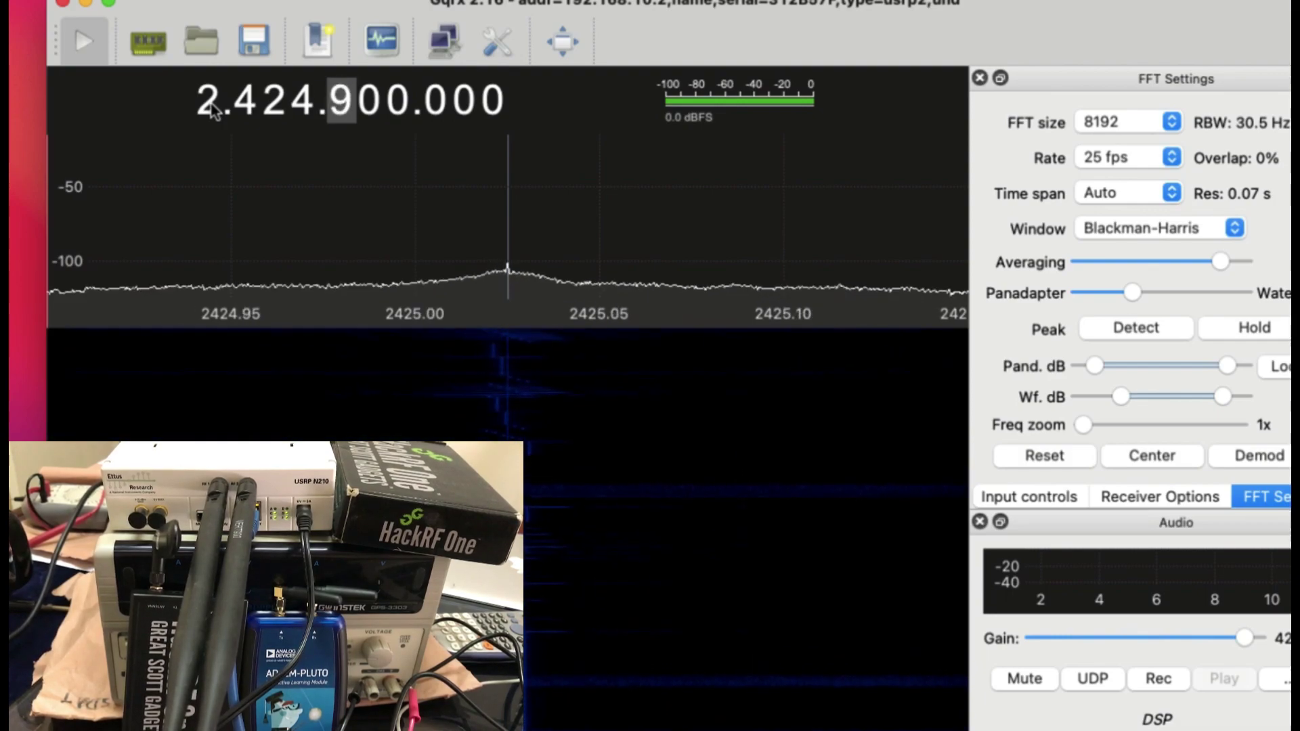
key("Up")
key("Up")
key("Up")
key("Up")
Fine-tune the 100 kHz digit back to 2.4245 GHz, then up to 2.428800 GHz
key("Down")
key("Down")
key("Down")
key("Down")
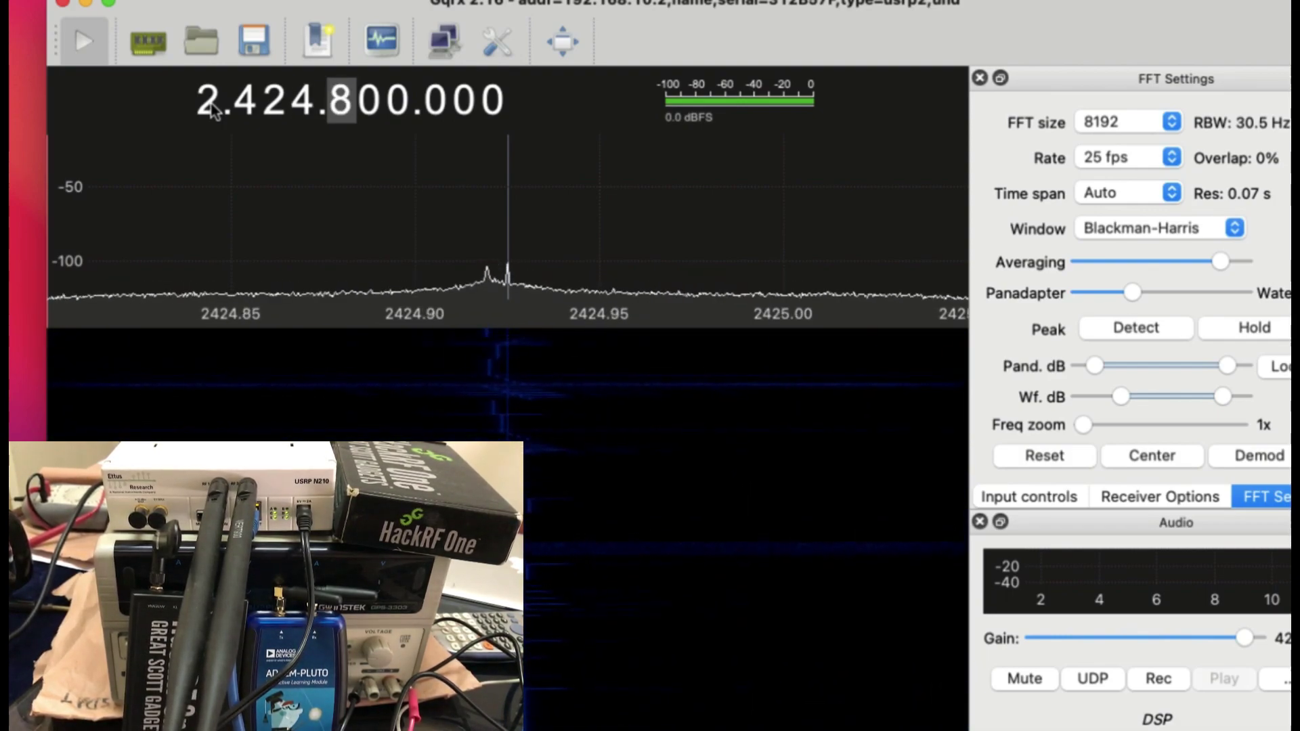
key("Down")
key("Down")
key("Down")
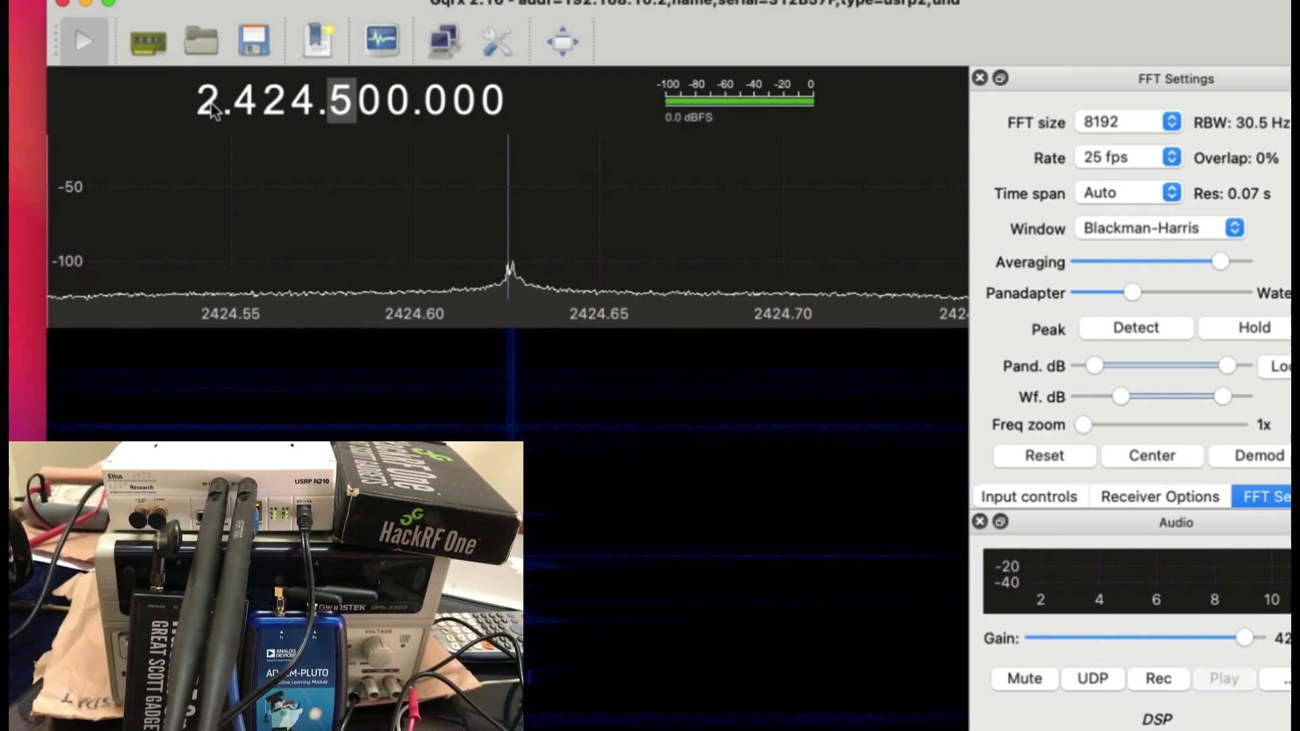
key("Up")
key("Up")
key("Up")
key("Up")
key("Up")
key("Up")
key("Up")
key("Up")
key("Up")
key("Up")
key("Up")
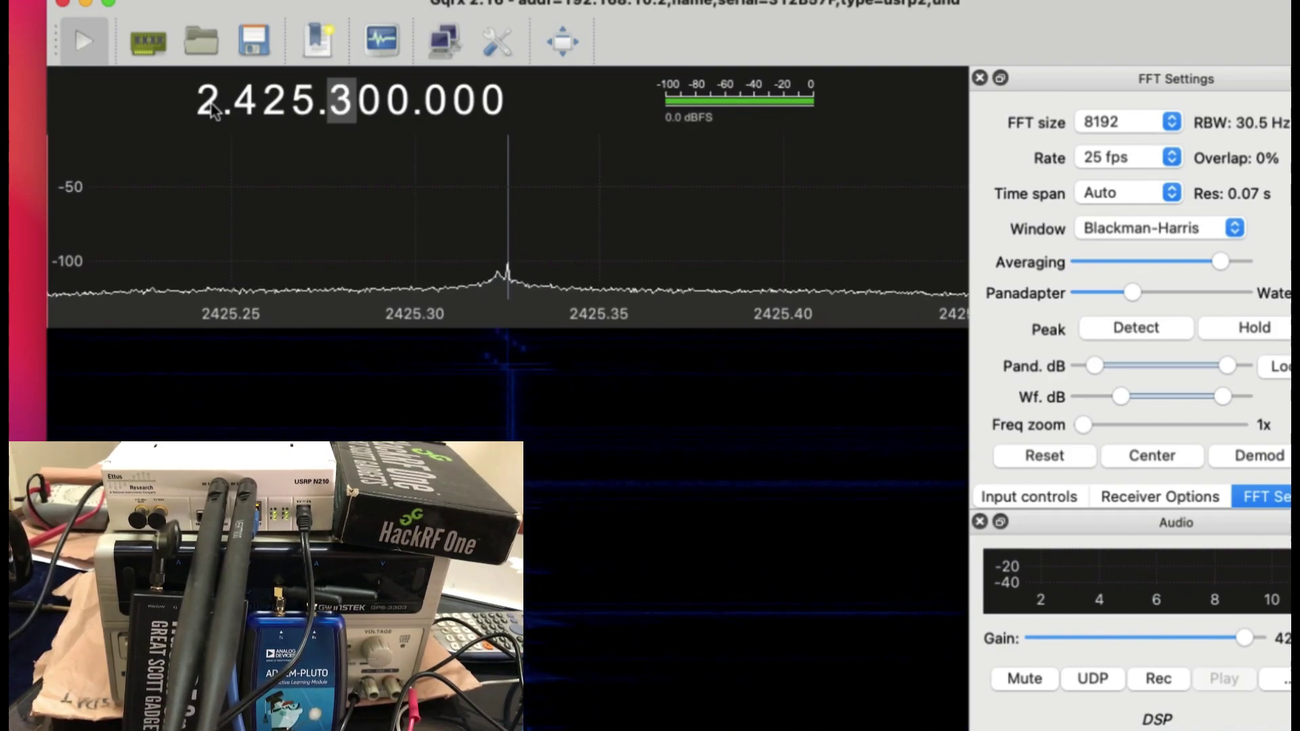
key("Up")
key("Up")
key("Up")
key("Up")
key("Up")
key("Up")
key("Up")
key("Up")
key("Up")
key("Up")
key("Up")
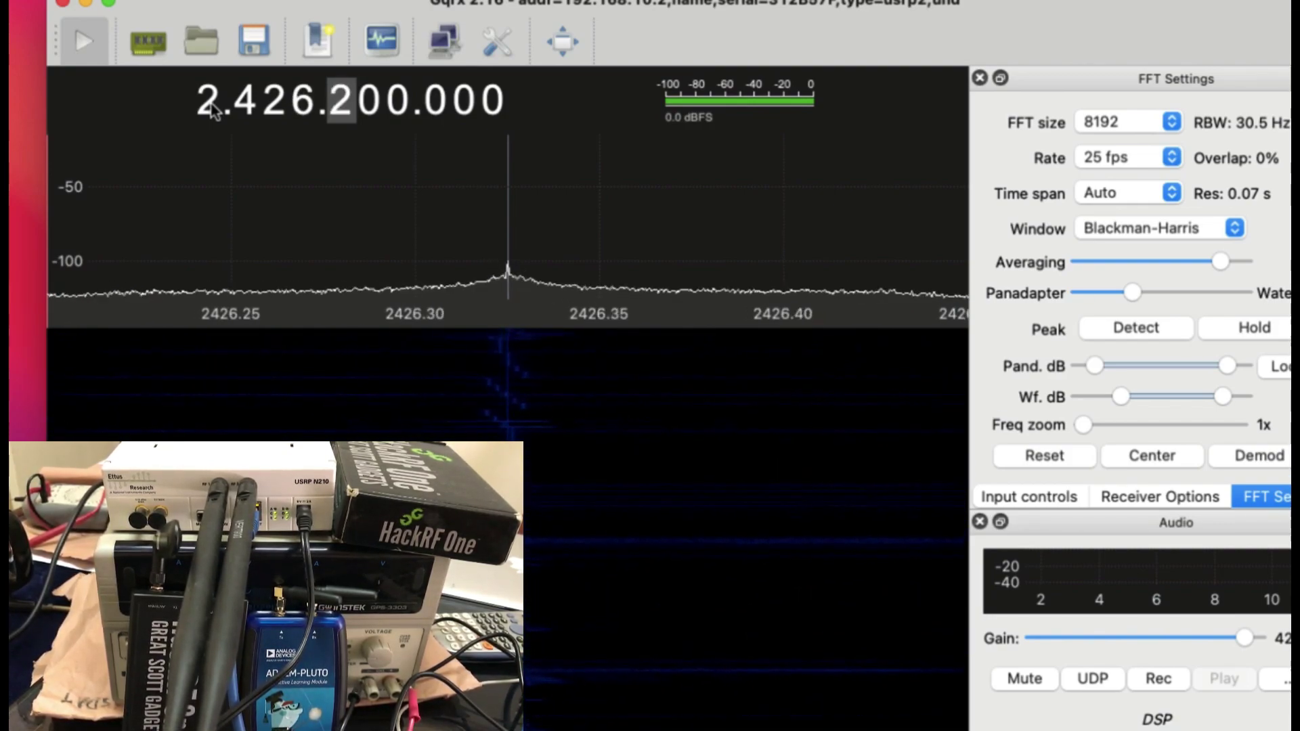
key("Up")
key("Up")
key("Up")
key("Up")
key("Up")
key("Up")
key("Up")
key("Up")
key("Up")
key("Up")
key("Up")
key("Up")
key("Up")
key("Up")
key("Up")
key("Up")
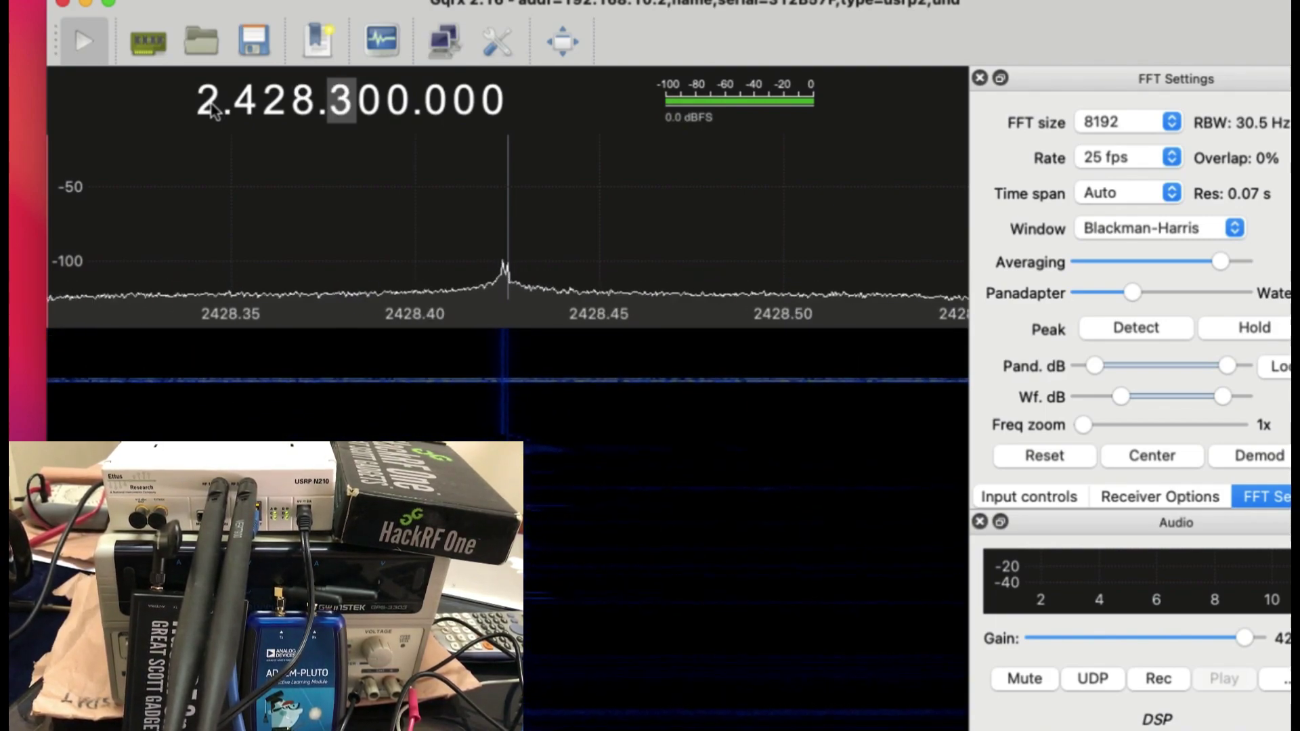
key("Up")
key("Up")
key("Up")
key("Up")
key("Up")
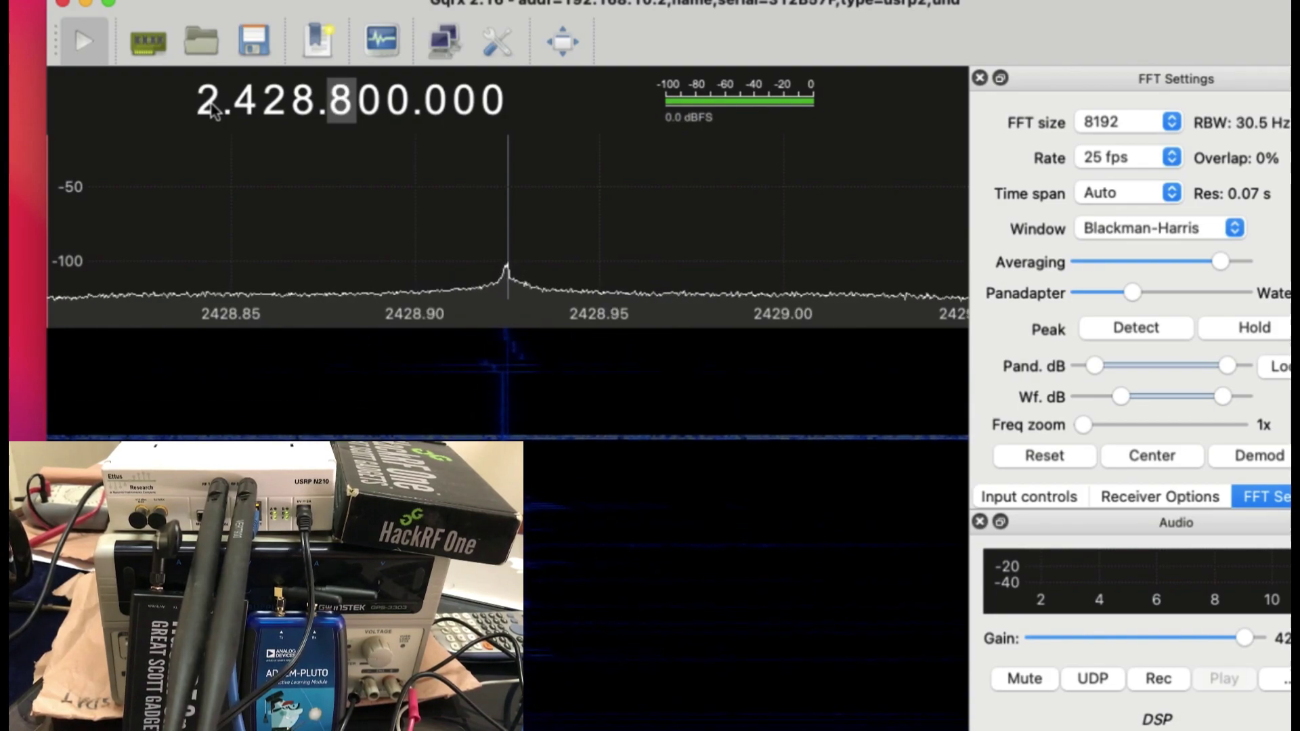
key("Left")
key("Left")
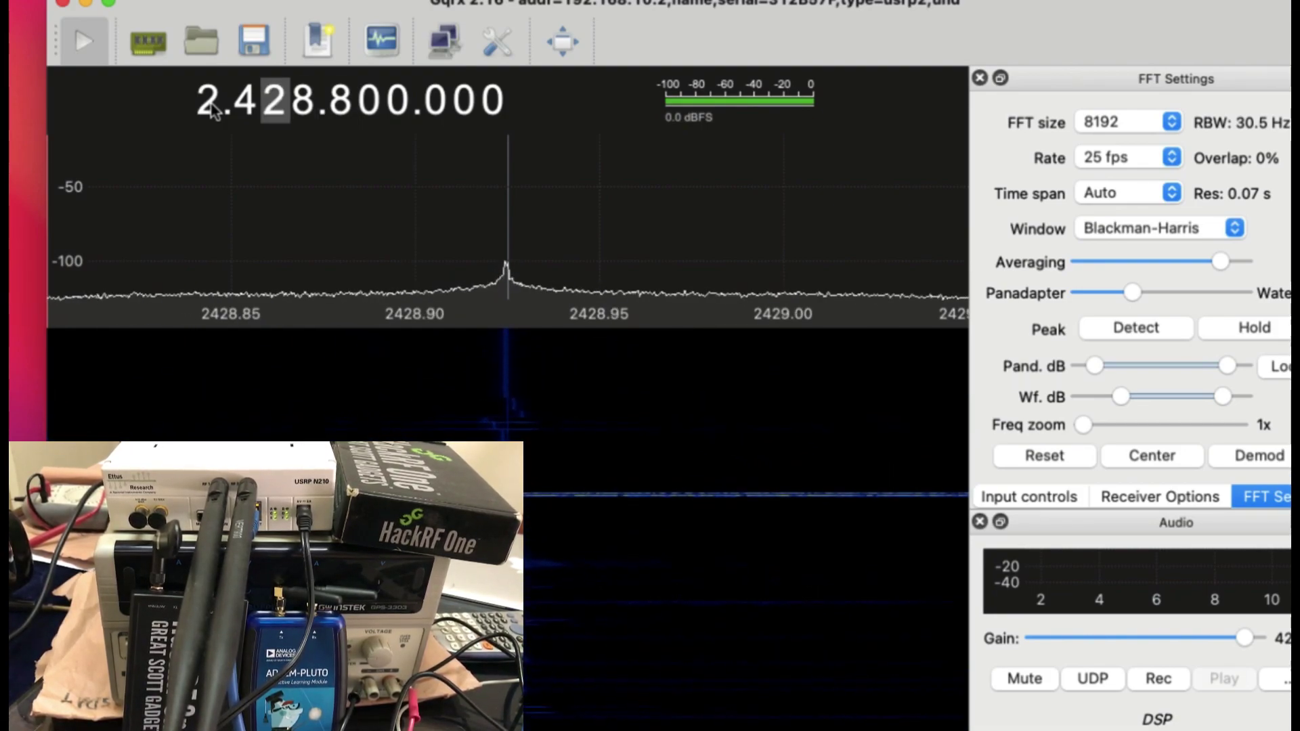
Raise the frequency to 2.460 GHz, then settle at 2.462 GHz with the 1 MHz digit
key("Up")
key("Up")
key("Up")
key("Up")
key("Right")
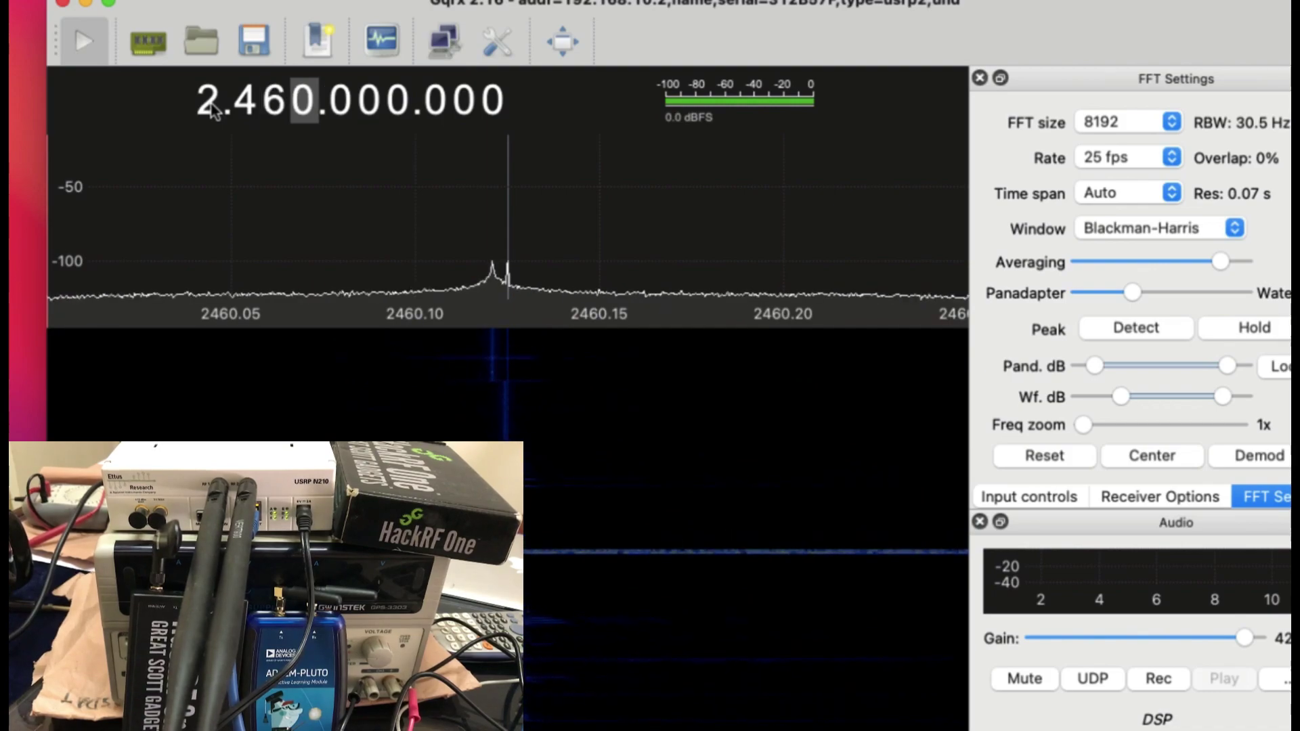
key("Up")
key("Up")
key("Up")
key("Up")
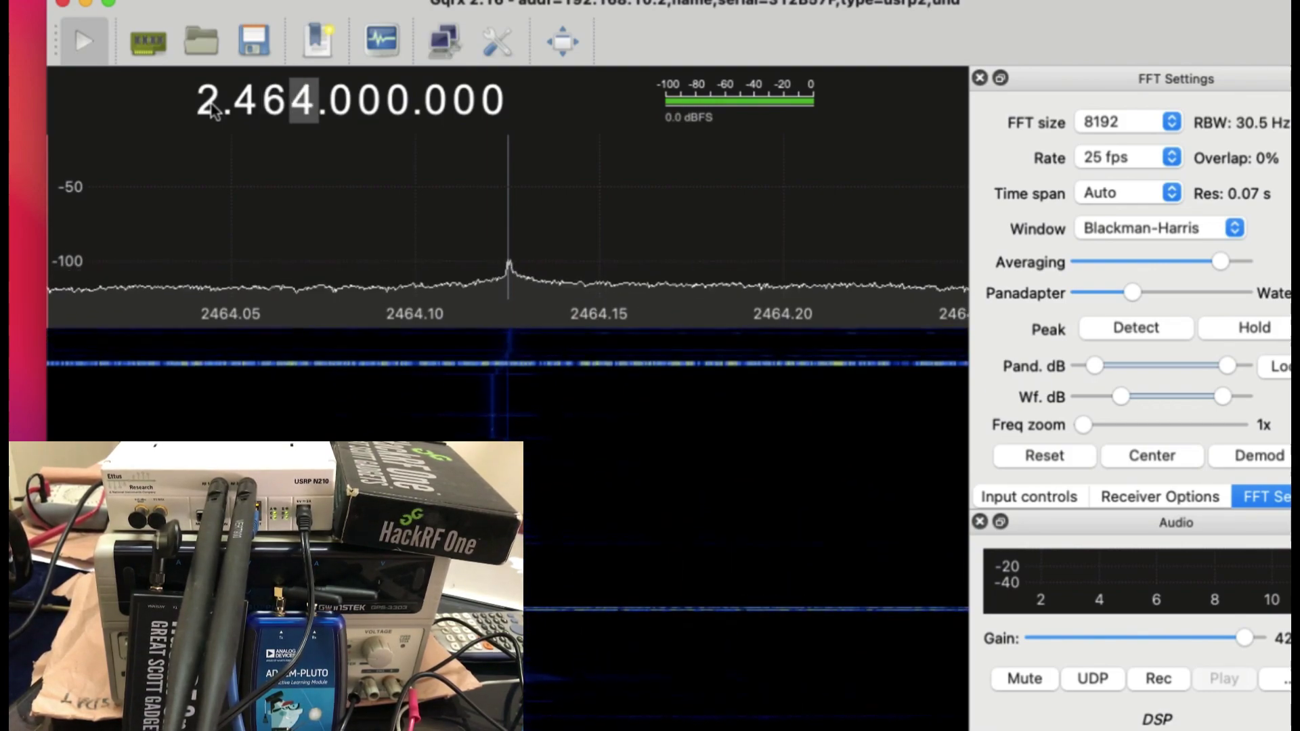
key("Up")
key("Up")
key("Up")
key("Up")
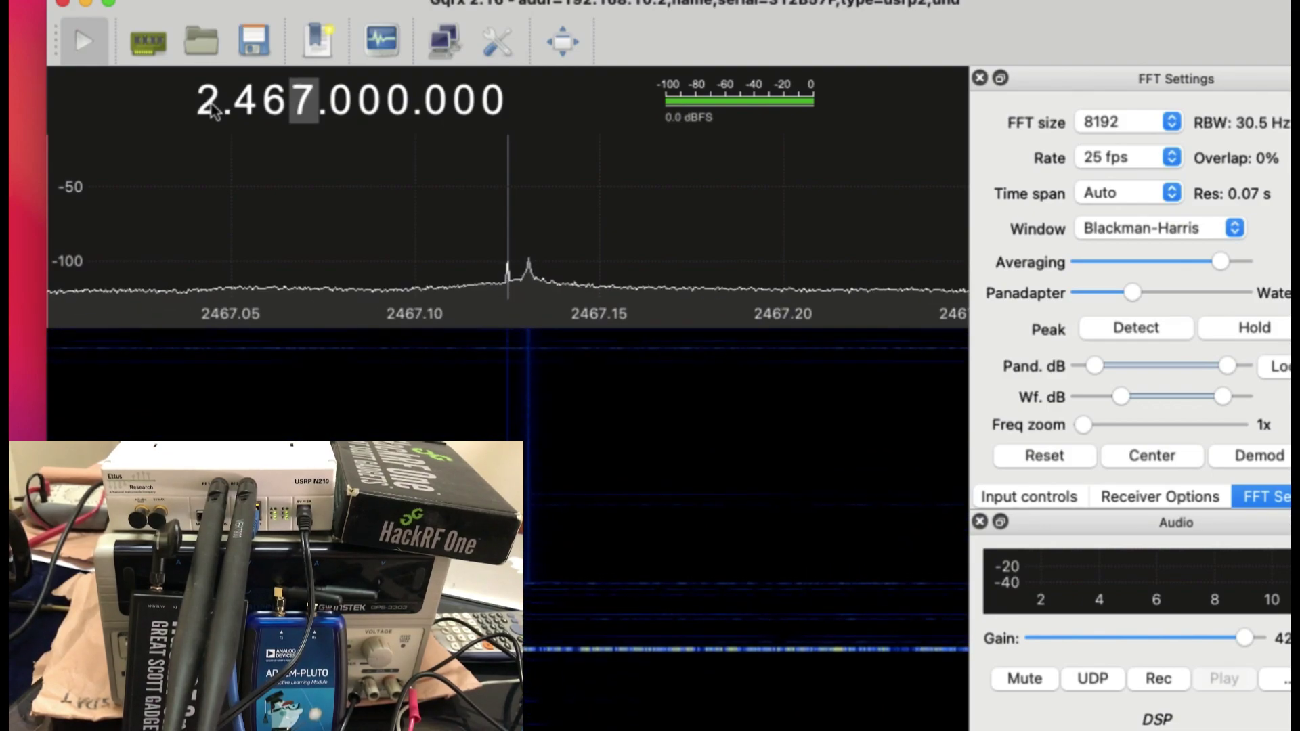
key("Down")
key("Down")
key("Down")
key("Down")
key("Down")
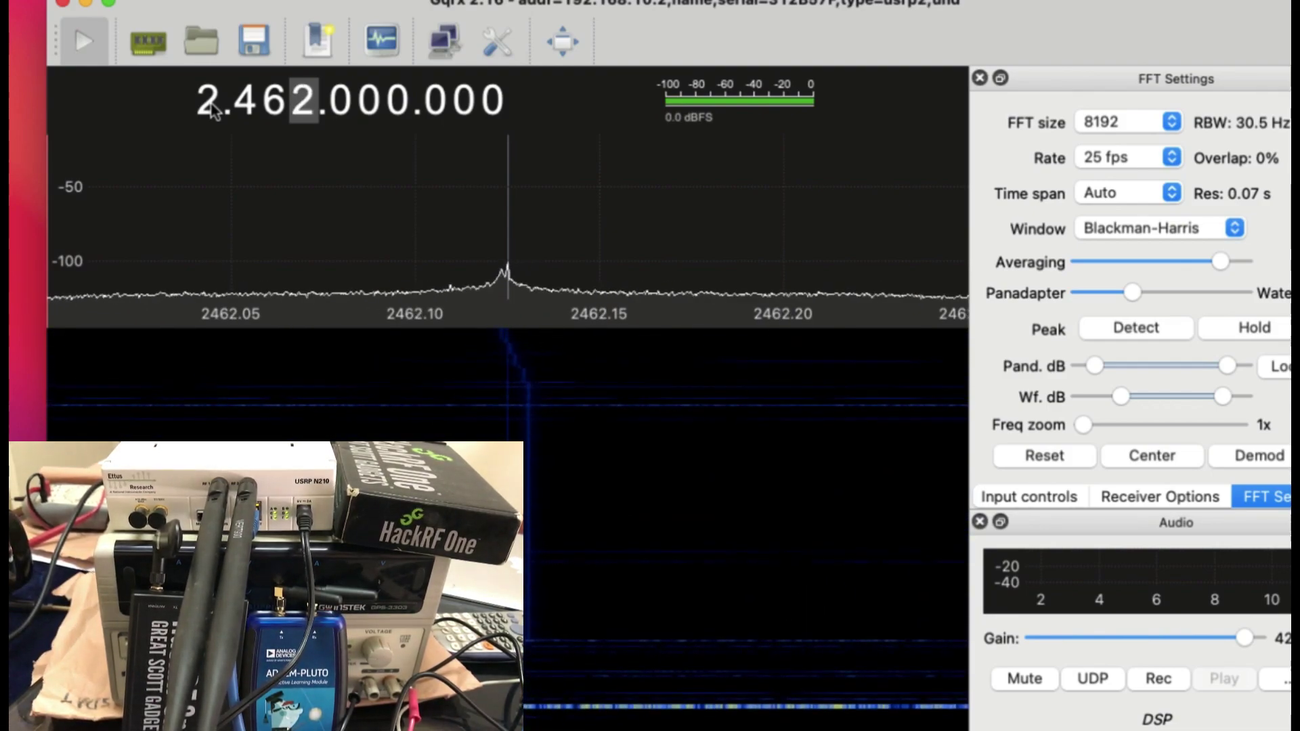